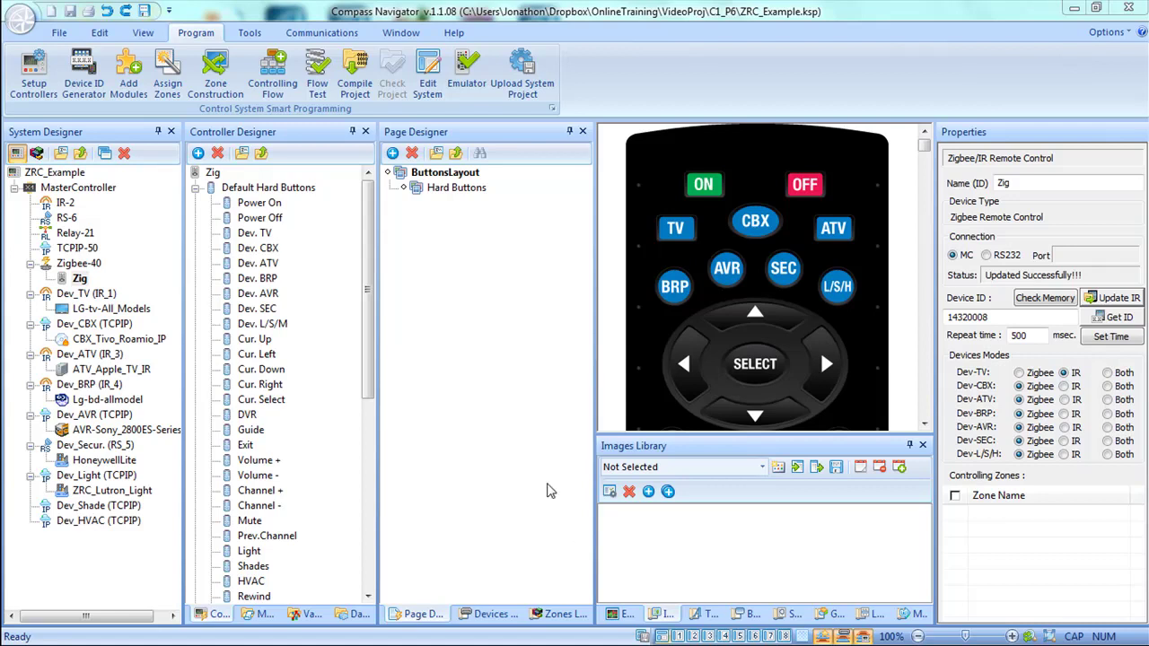
Step: Set up a new iOS controller entry named iPad with iPad as its device type
{"action": "left_click", "coordinate": [28, 83]}
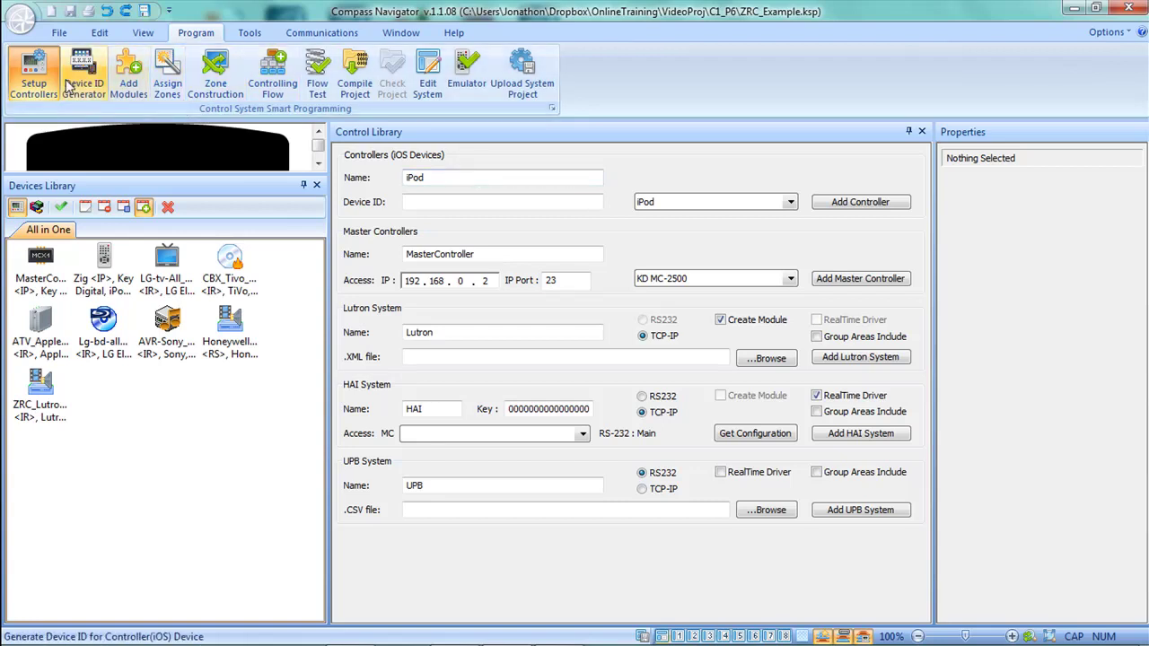
{"action": "left_click", "coordinate": [453, 180]}
{"action": "key", "text": "BackSpace"}
{"action": "key", "text": "BackSpace"}
{"action": "type", "text": "AD"}
{"action": "key", "text": "BackSpace"}
{"action": "key", "text": "BackSpace"}
{"action": "type", "text": "ad"}
{"action": "left_click", "coordinate": [684, 203]}
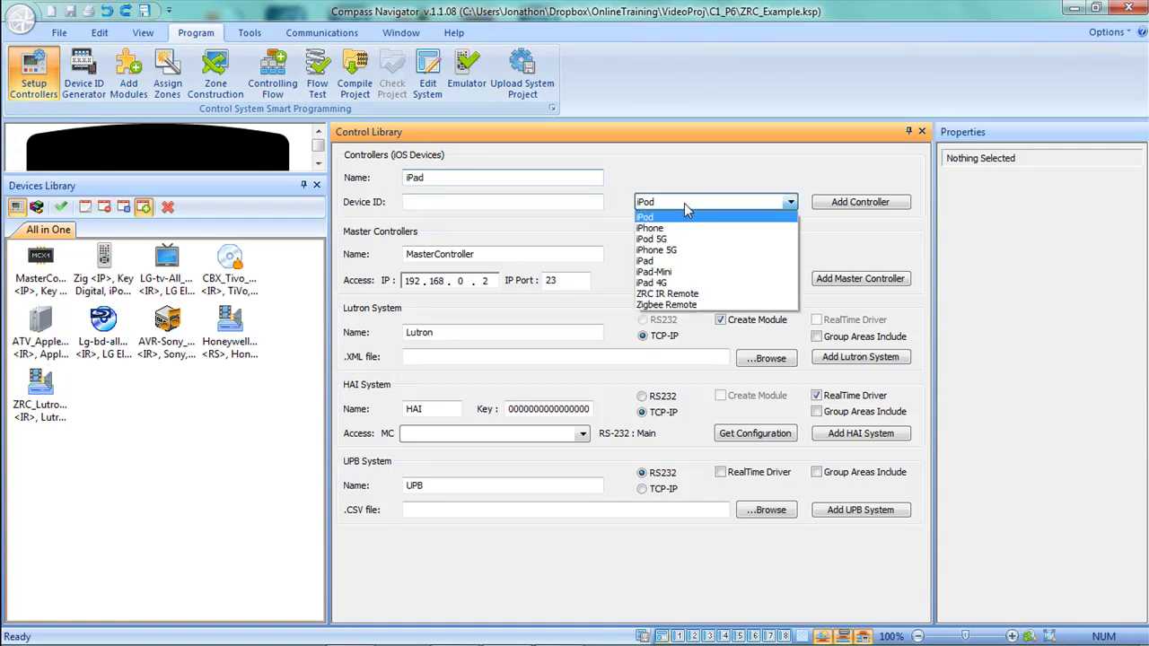
{"action": "left_click", "coordinate": [692, 263]}
Step: Enter 08AB6F93F494 as the iPad's device ID and add the controller to the project
{"action": "left_click", "coordinate": [525, 203]}
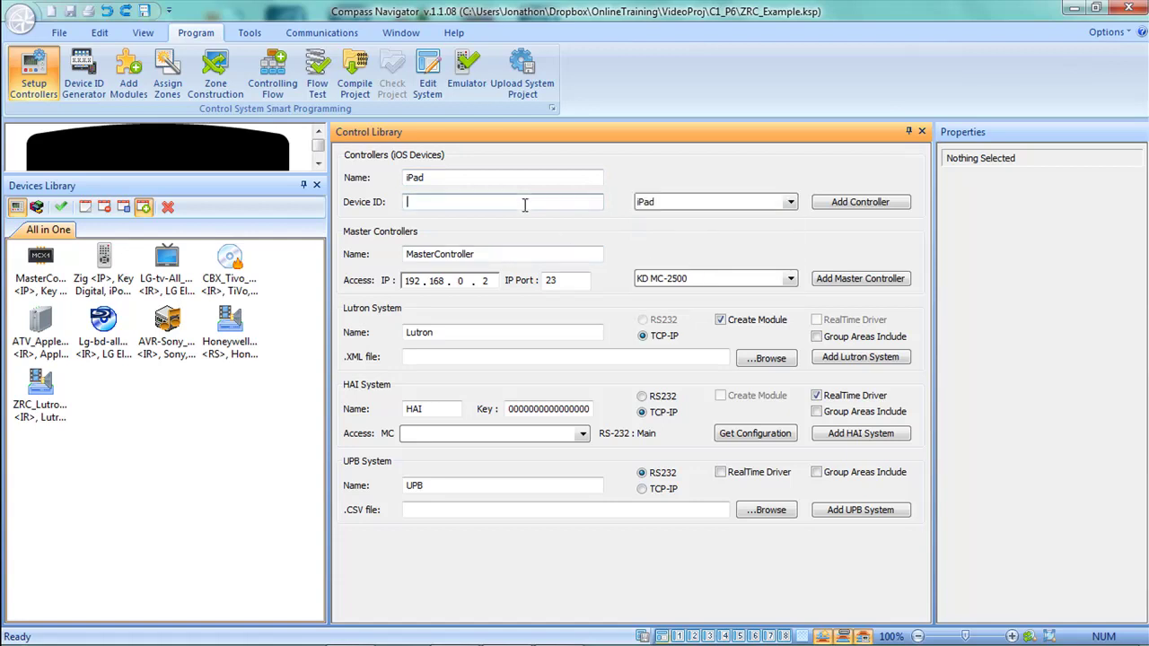
{"action": "type", "text": "08AB6F93F494"}
{"action": "left_click", "coordinate": [837, 206]}
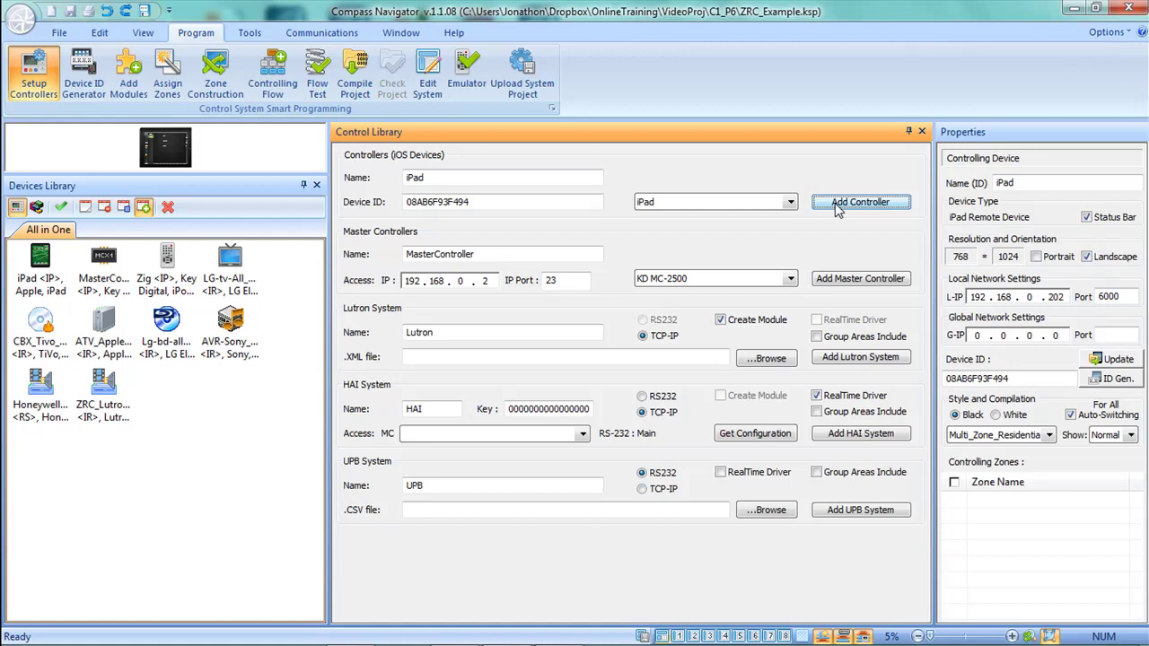
Step: Add a Lutron system from DemoRack3.xml on the Desktop, saving the project in the process
{"action": "left_click", "coordinate": [770, 359]}
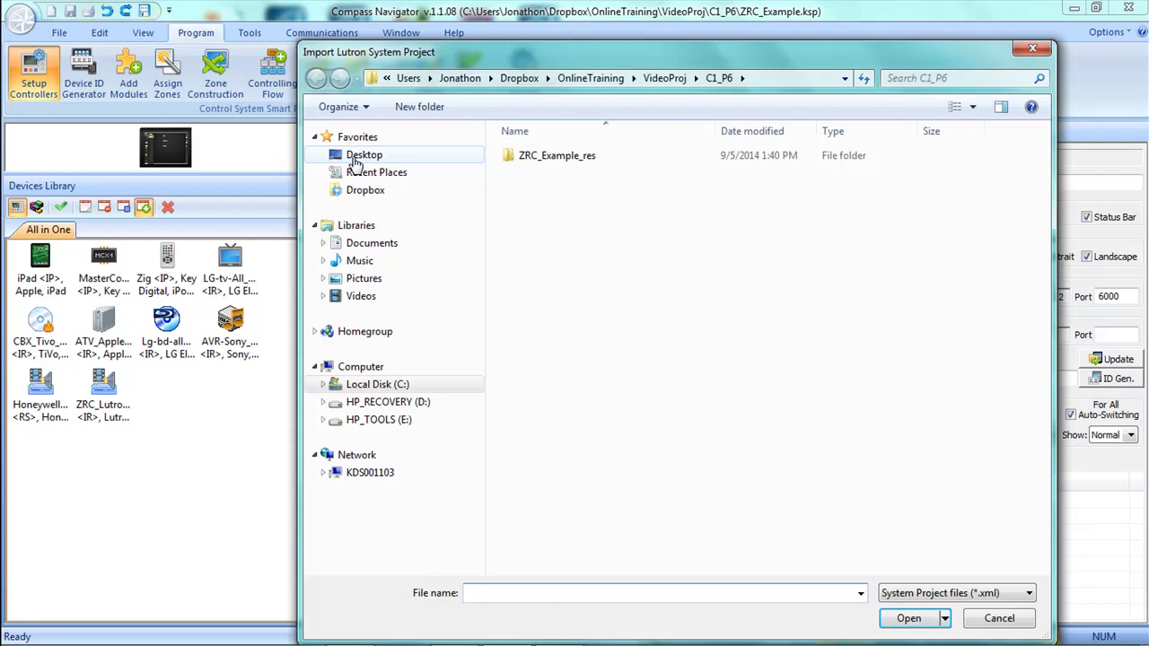
{"action": "left_click", "coordinate": [360, 157]}
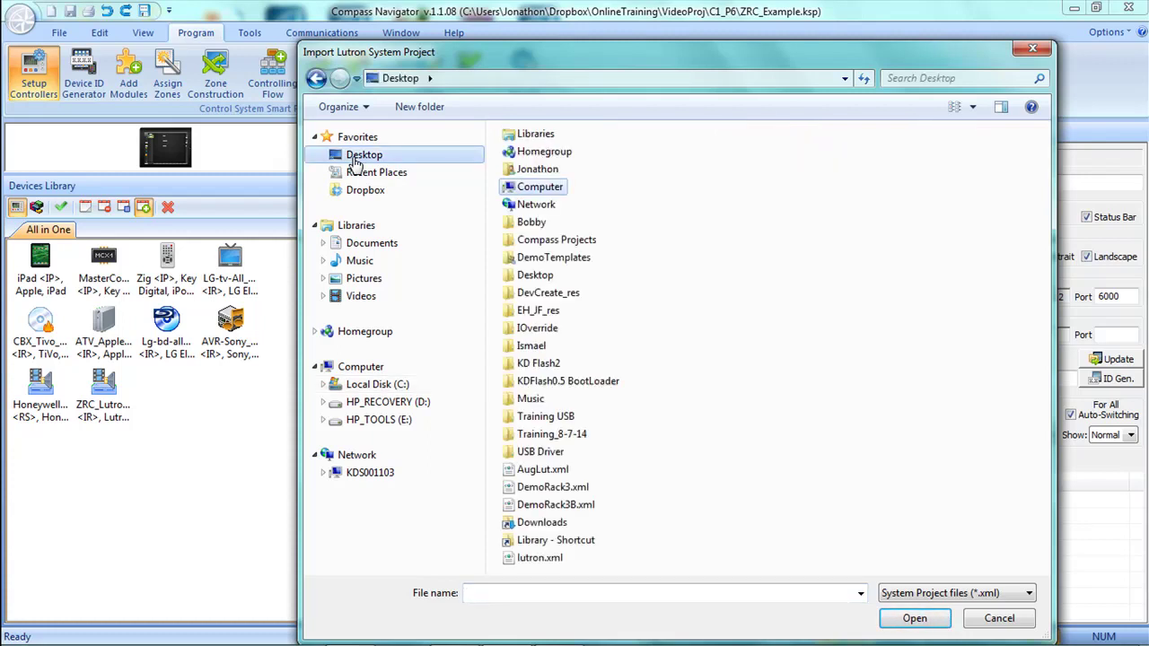
{"action": "left_click", "coordinate": [574, 493]}
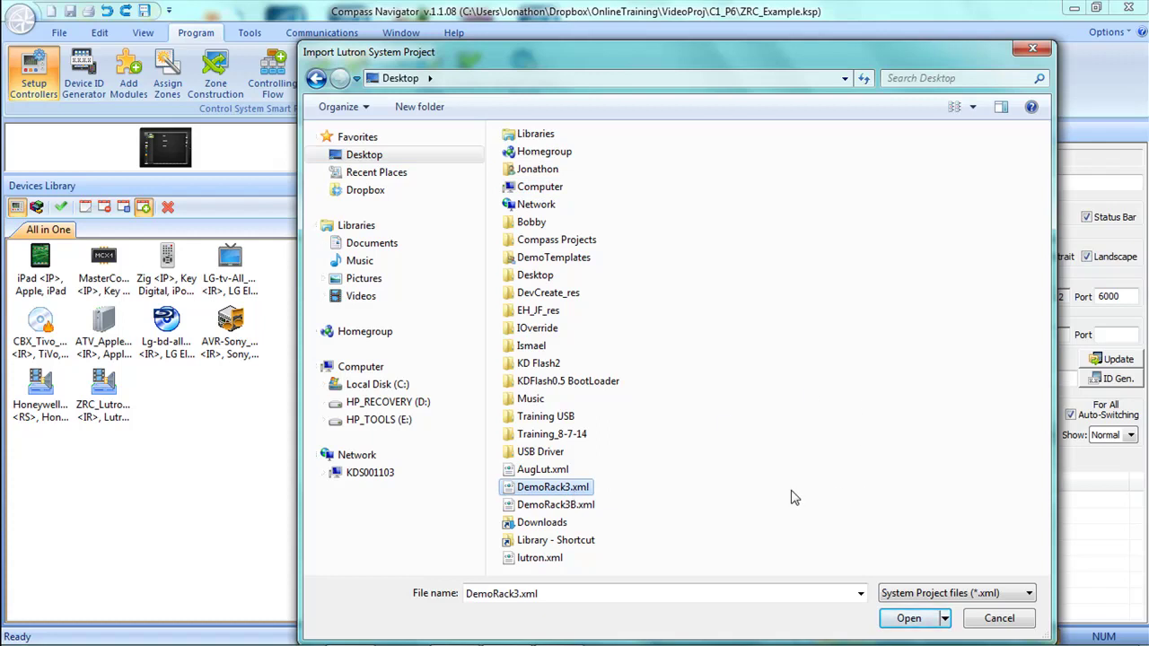
{"action": "left_click", "coordinate": [903, 621]}
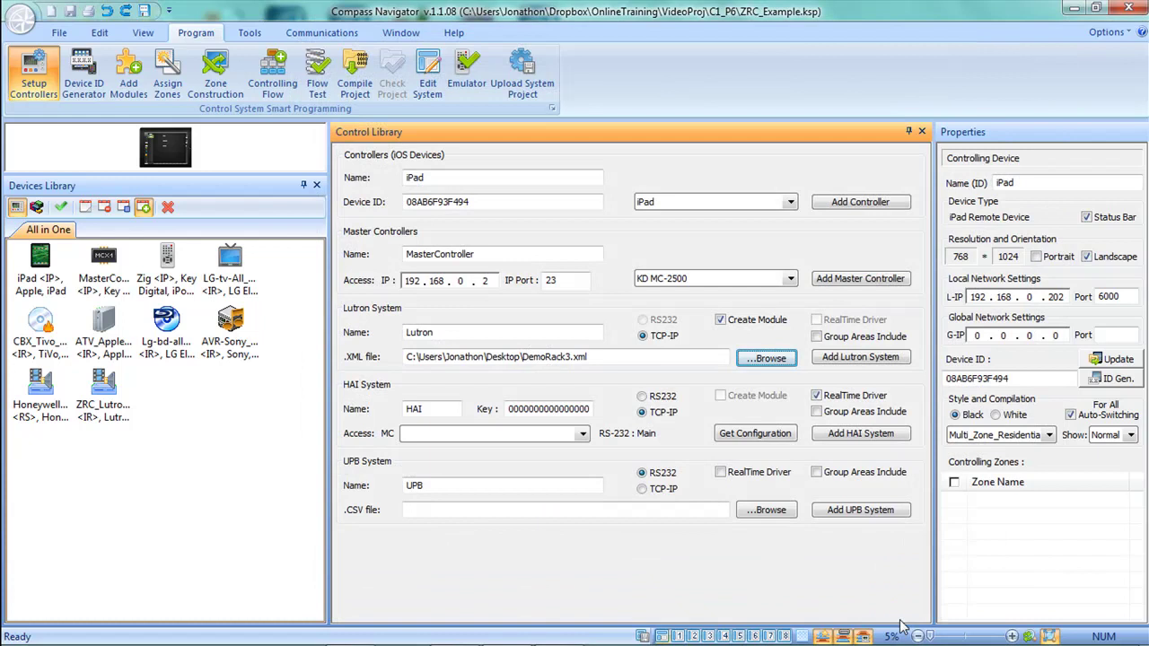
{"action": "left_click", "coordinate": [849, 364]}
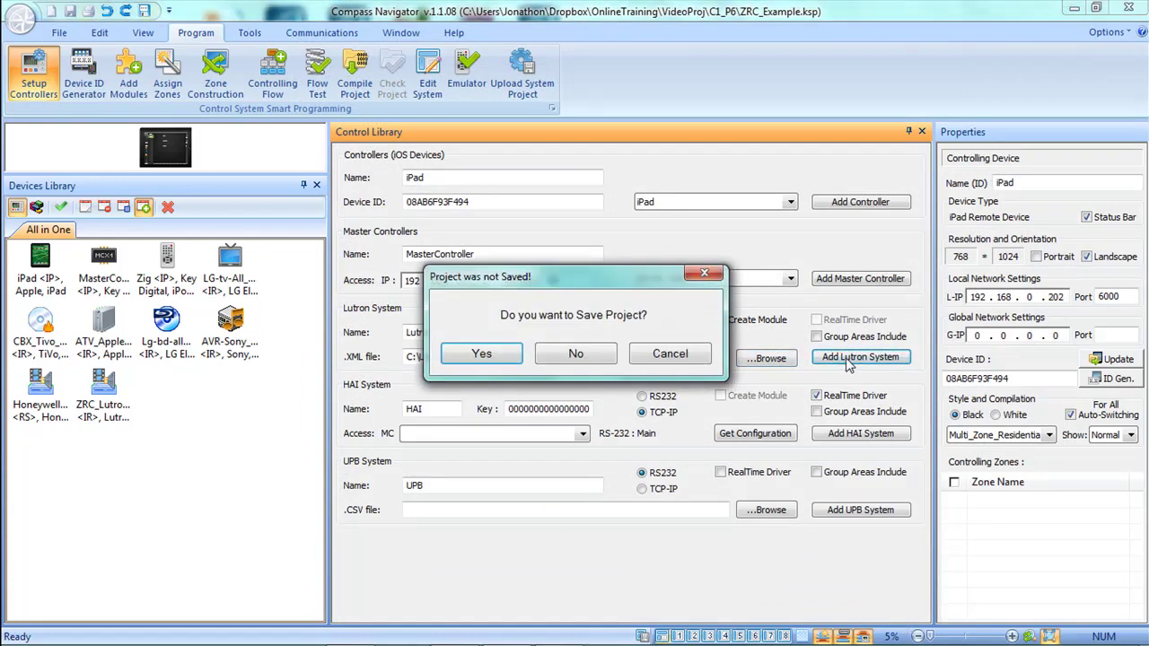
{"action": "left_click", "coordinate": [481, 353]}
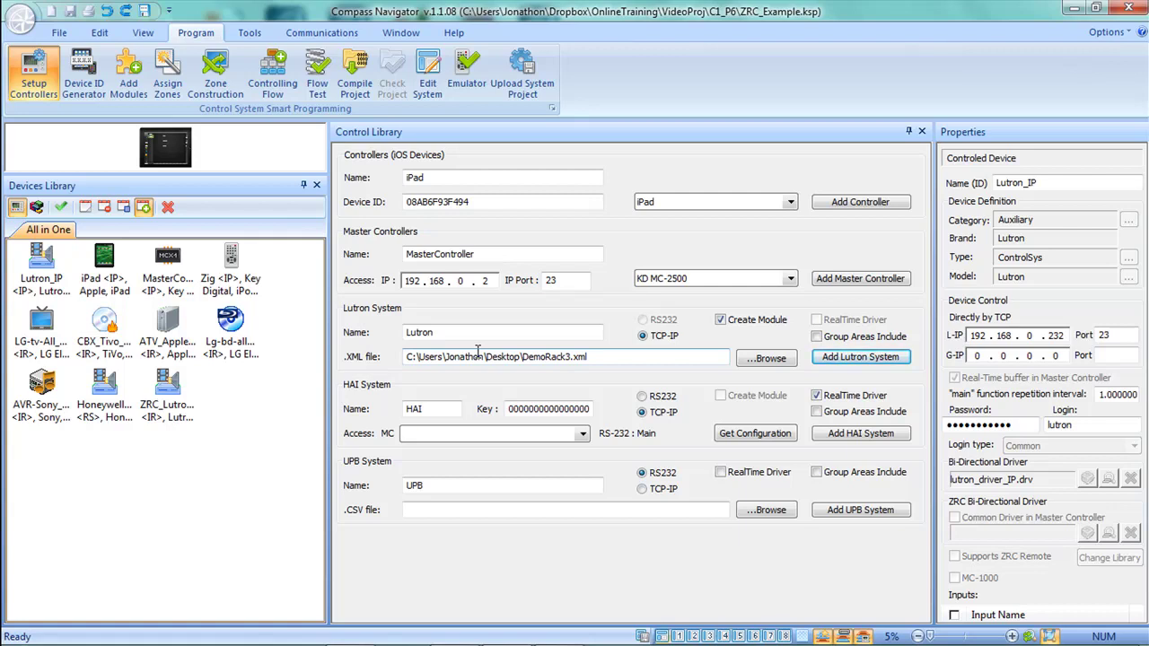
Step: Set the Lutron_IP device's local IP to 192.168.1.90, matching the ZRC_Lutron_Light device
{"action": "left_click", "coordinate": [58, 266]}
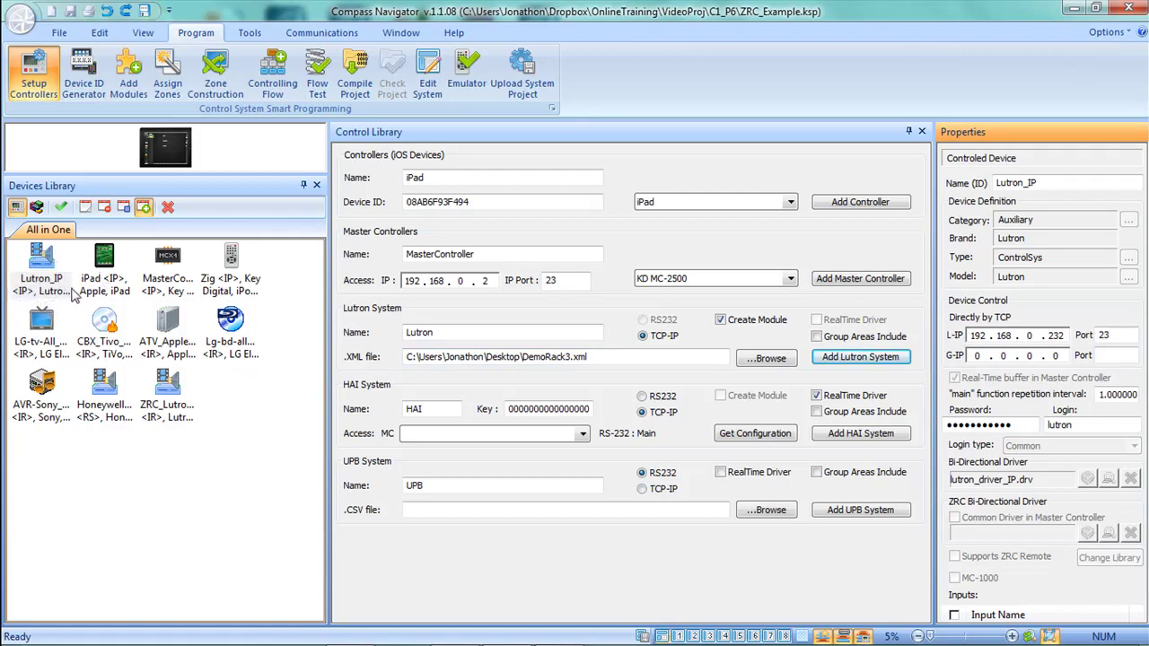
{"action": "left_click", "coordinate": [164, 390]}
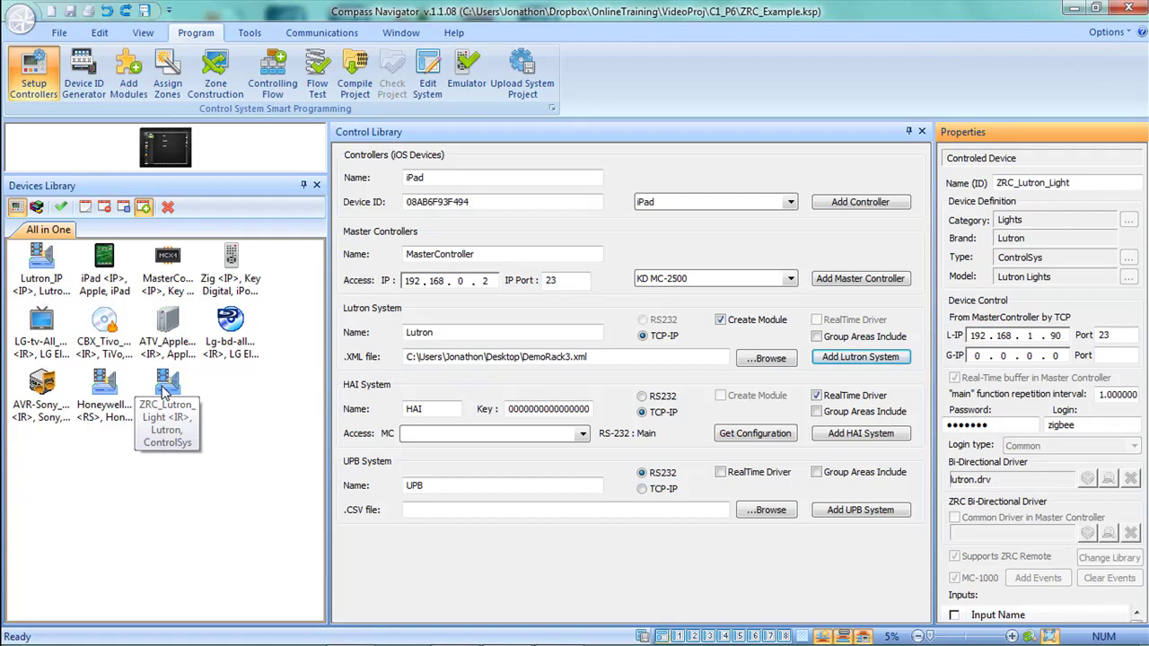
{"action": "left_click", "coordinate": [41, 260]}
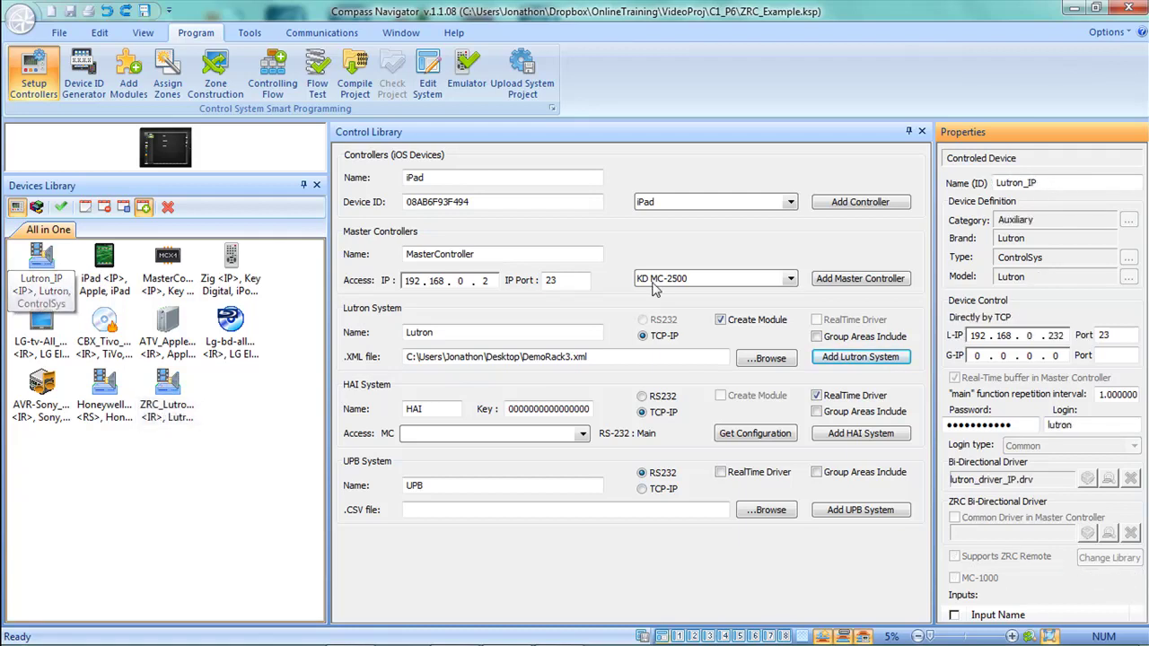
{"action": "double_click", "coordinate": [1029, 335]}
{"action": "type", "text": "1"}
{"action": "key", "text": "period"}
{"action": "type", "text": "90"}
Step: Compare the login settings of the Lutron_IP and ZRC_Lutron_Light devices
{"action": "left_click", "coordinate": [1074, 425]}
{"action": "left_click", "coordinate": [172, 395]}
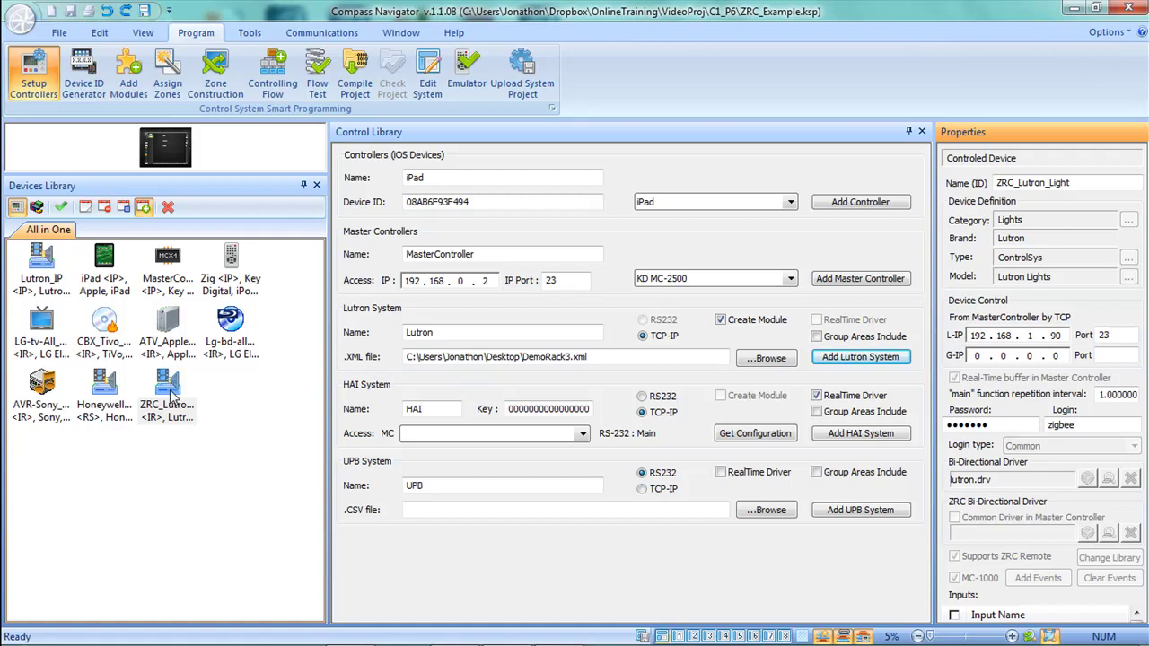
{"action": "left_click", "coordinate": [40, 269]}
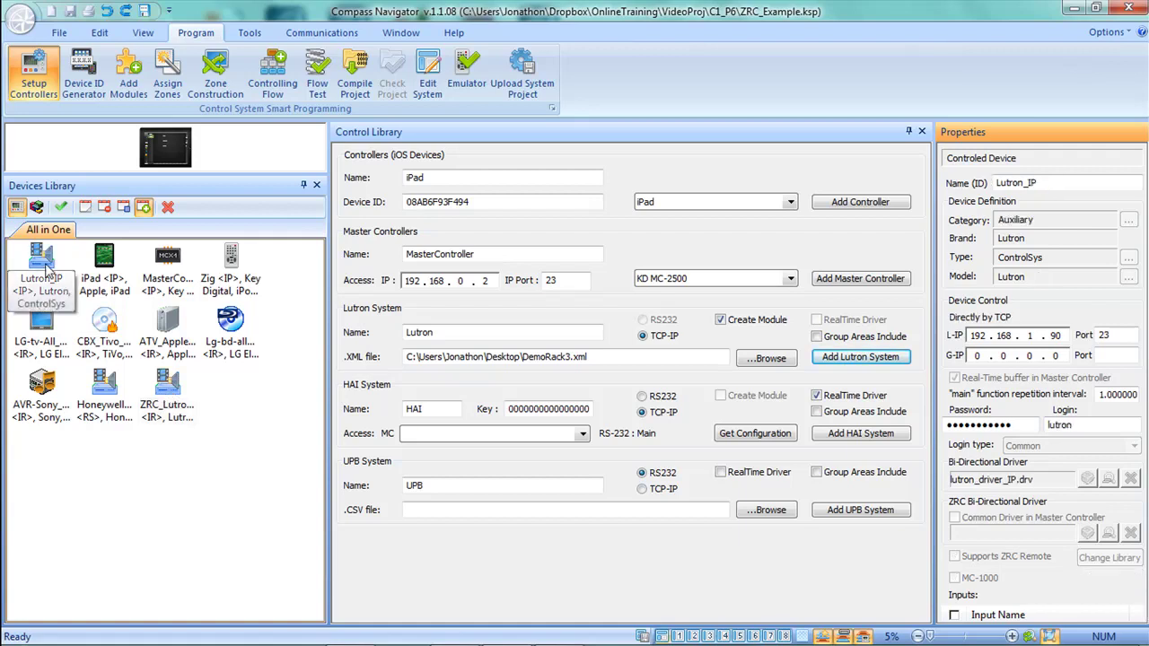
Step: Open zone assignment and expand the Garage zone to show its control types
{"action": "left_click", "coordinate": [175, 79]}
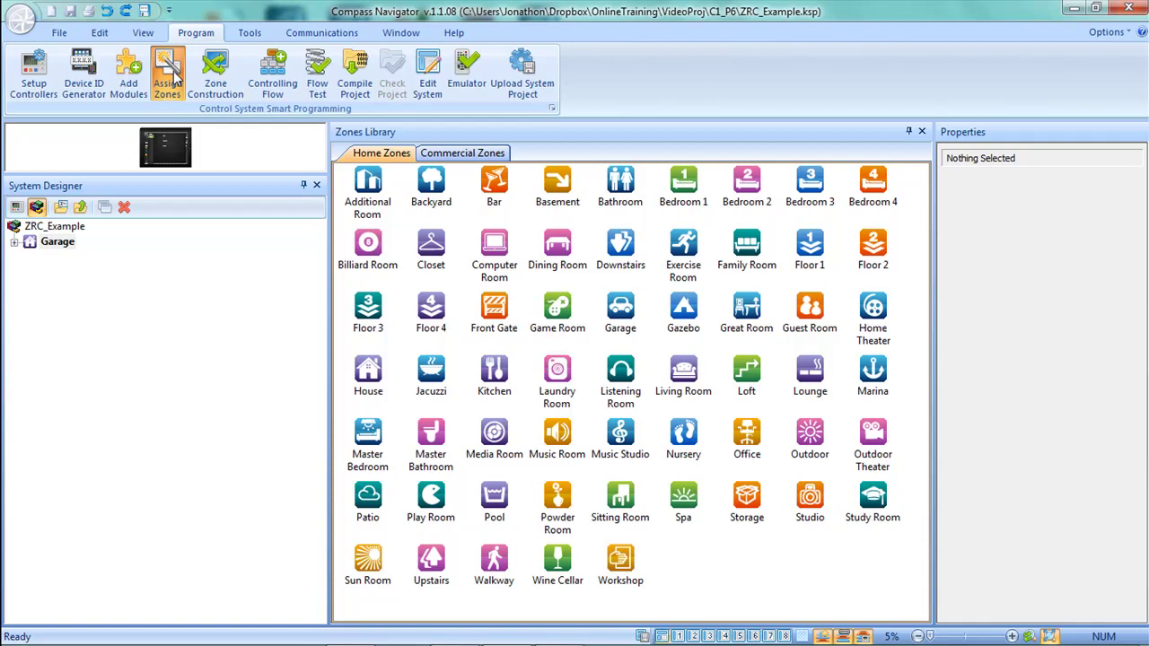
{"action": "left_click", "coordinate": [176, 80]}
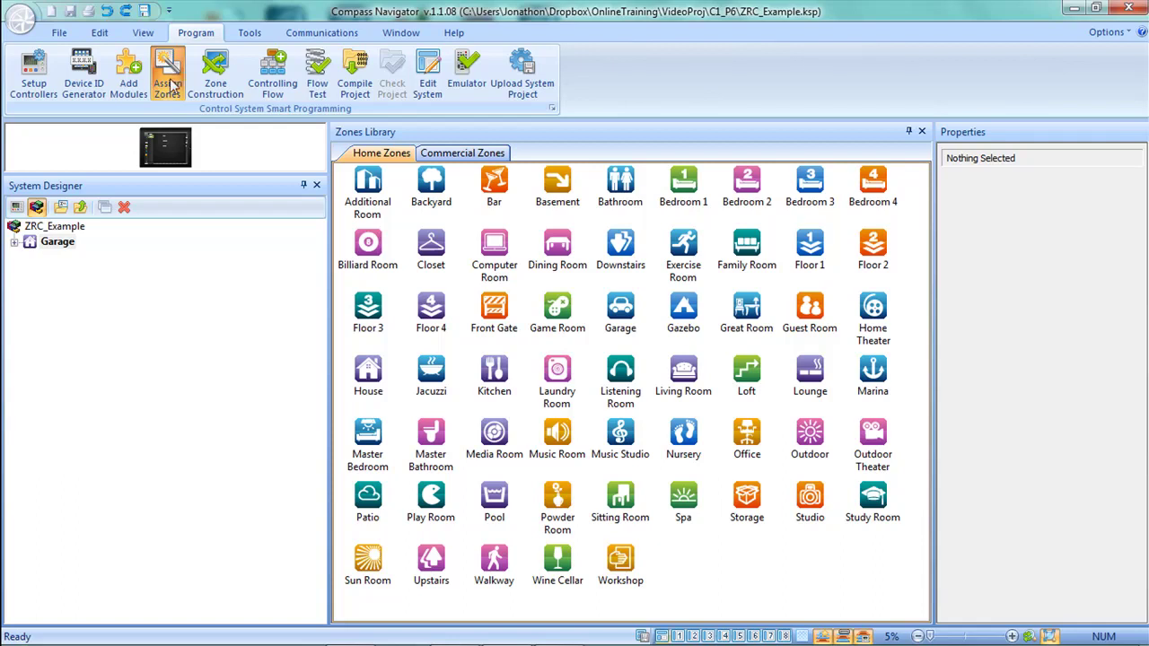
{"action": "double_click", "coordinate": [59, 246]}
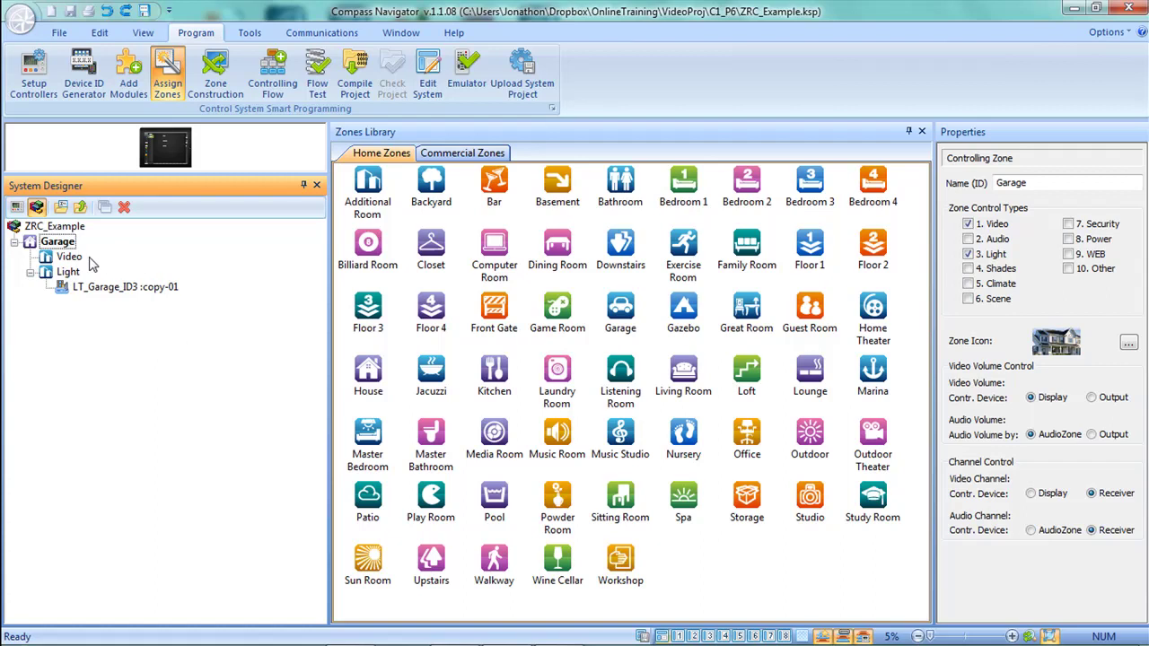
Step: Add a Bar zone from the home zones and delete it from the project again
{"action": "double_click", "coordinate": [493, 184]}
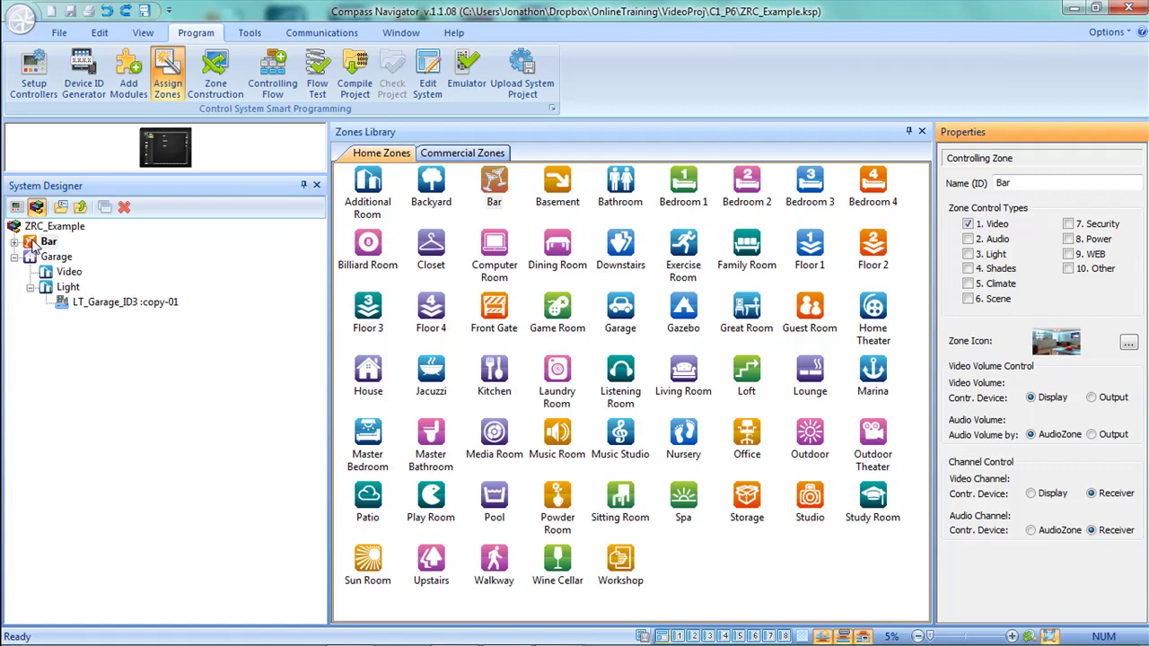
{"action": "left_click", "coordinate": [126, 209]}
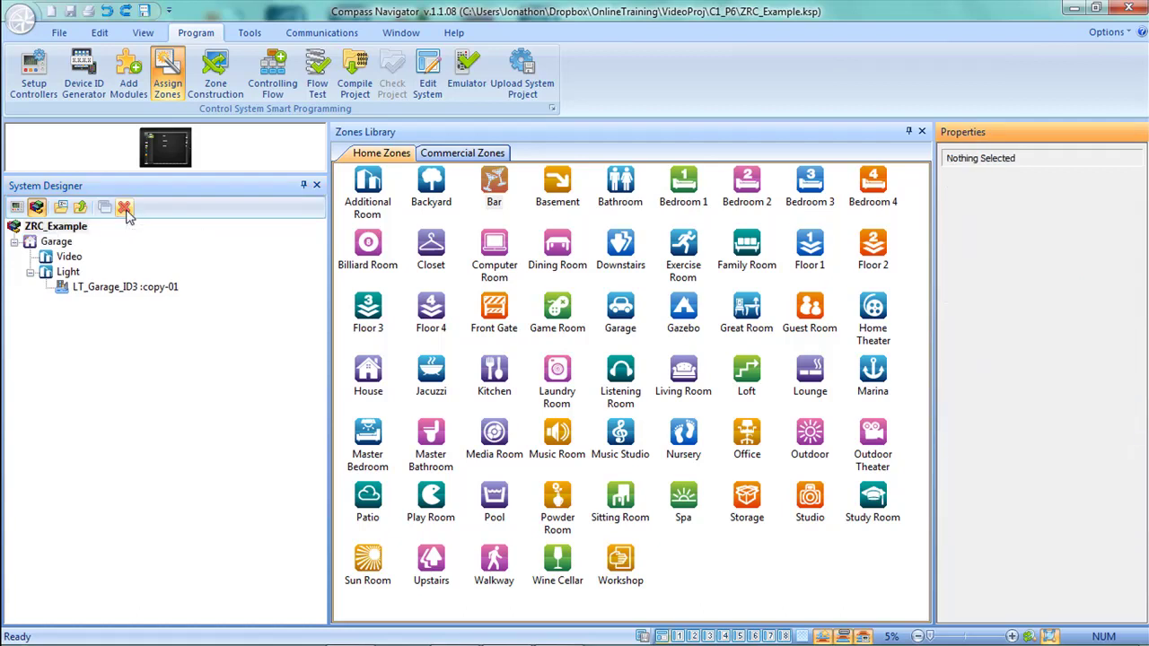
Step: Enable the Security control type for the Garage zone
{"action": "left_click", "coordinate": [56, 242]}
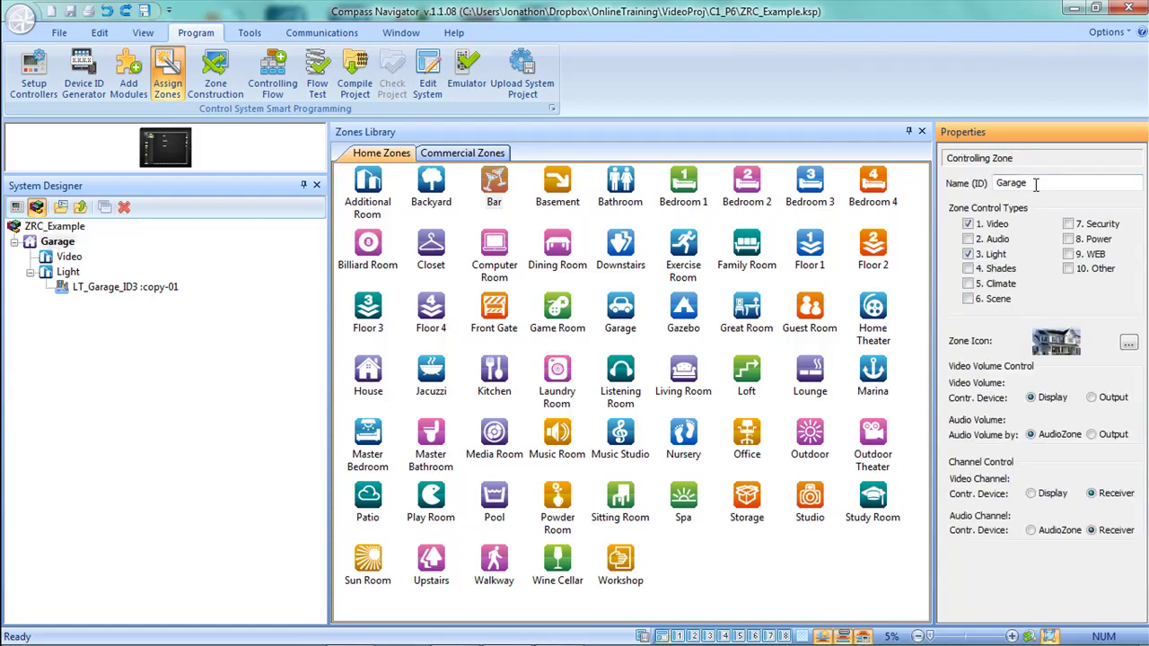
{"action": "left_click_drag", "start_coordinate": [1034, 183], "coordinate": [988, 189]}
{"action": "left_click", "coordinate": [1078, 227]}
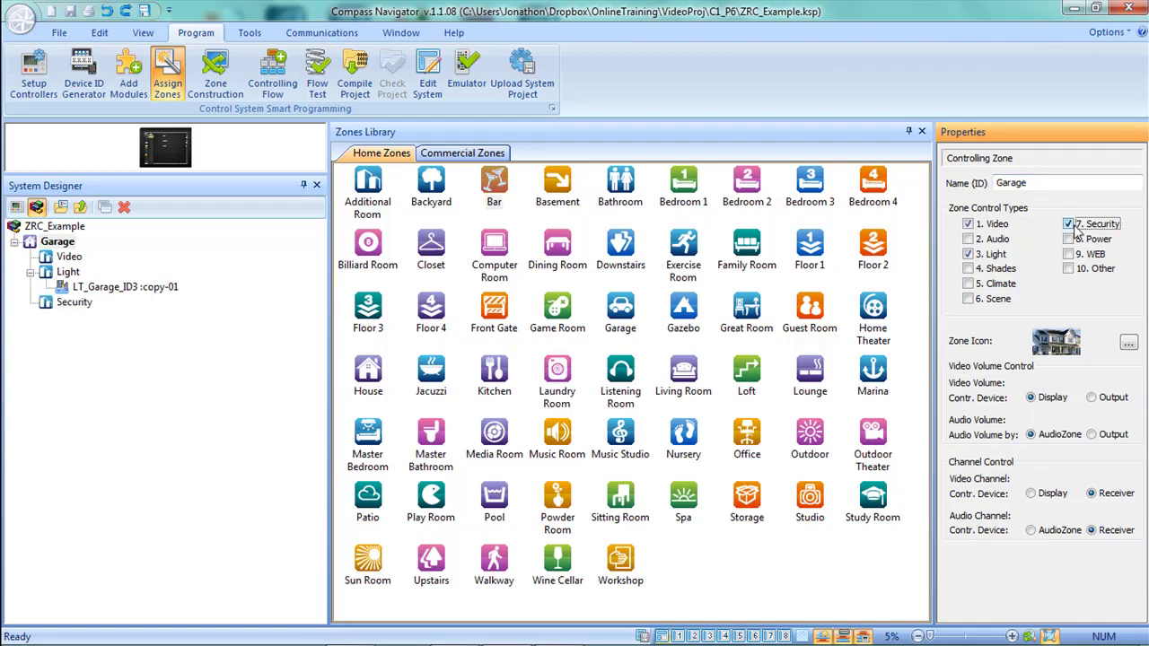
Step: In zone construction, place the LG All_Models display under Garage Video and connect the AVR_SONY receiver to its INPUT HDMI 3
{"action": "left_click", "coordinate": [215, 83]}
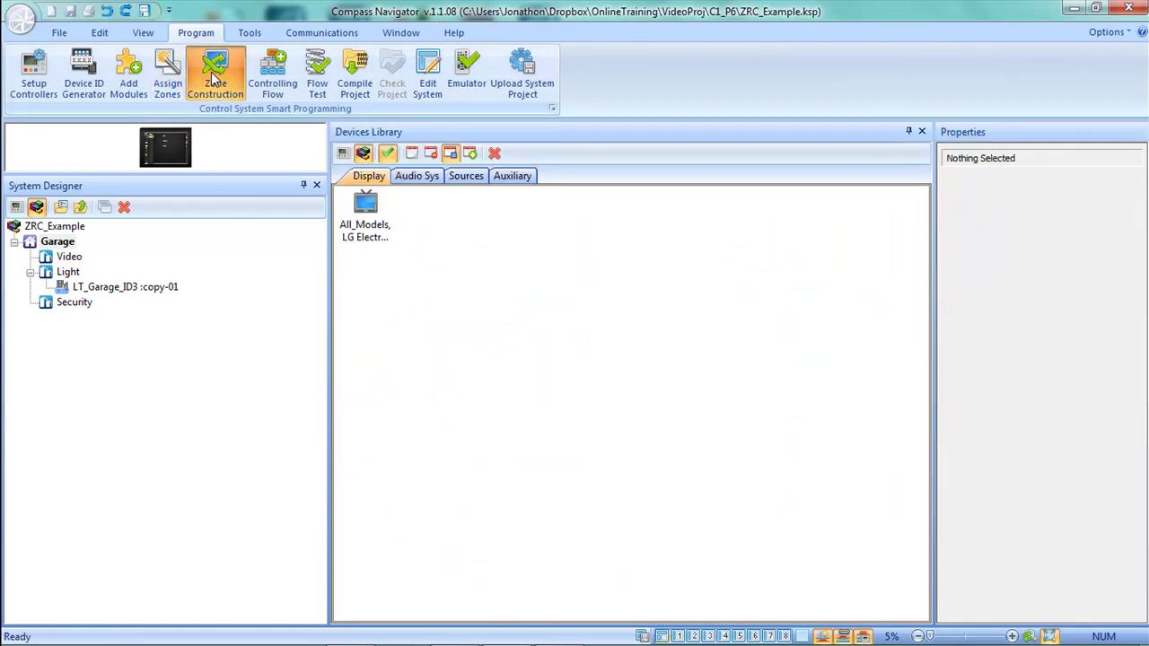
{"action": "left_click_drag", "start_coordinate": [364, 204], "coordinate": [72, 258]}
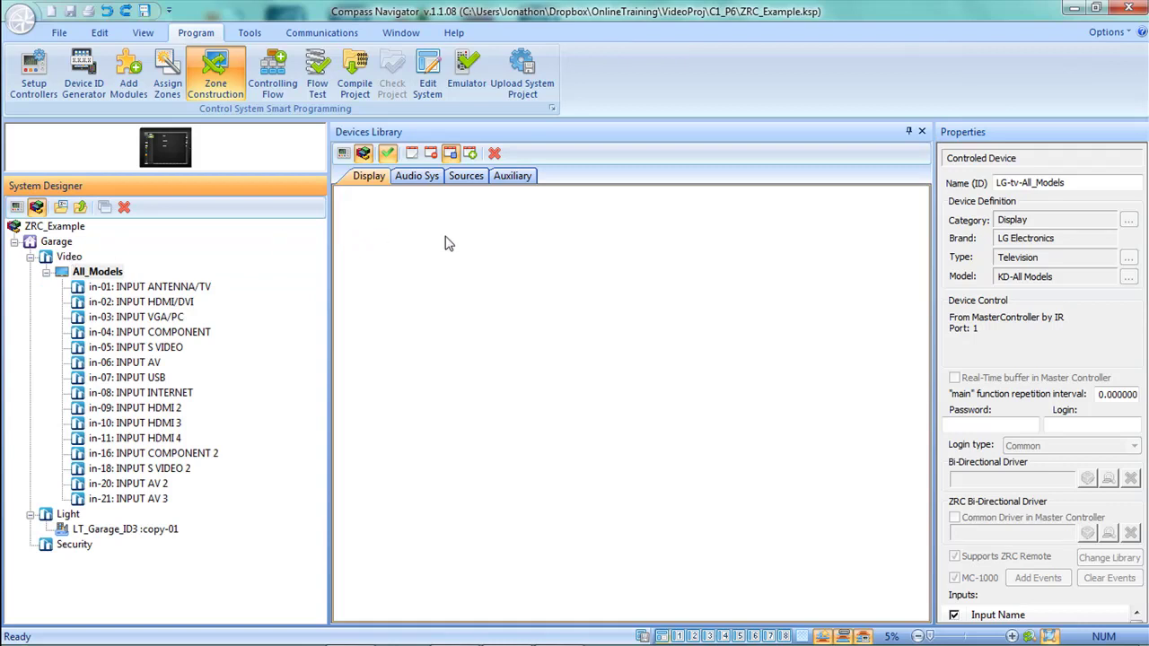
{"action": "left_click", "coordinate": [464, 179]}
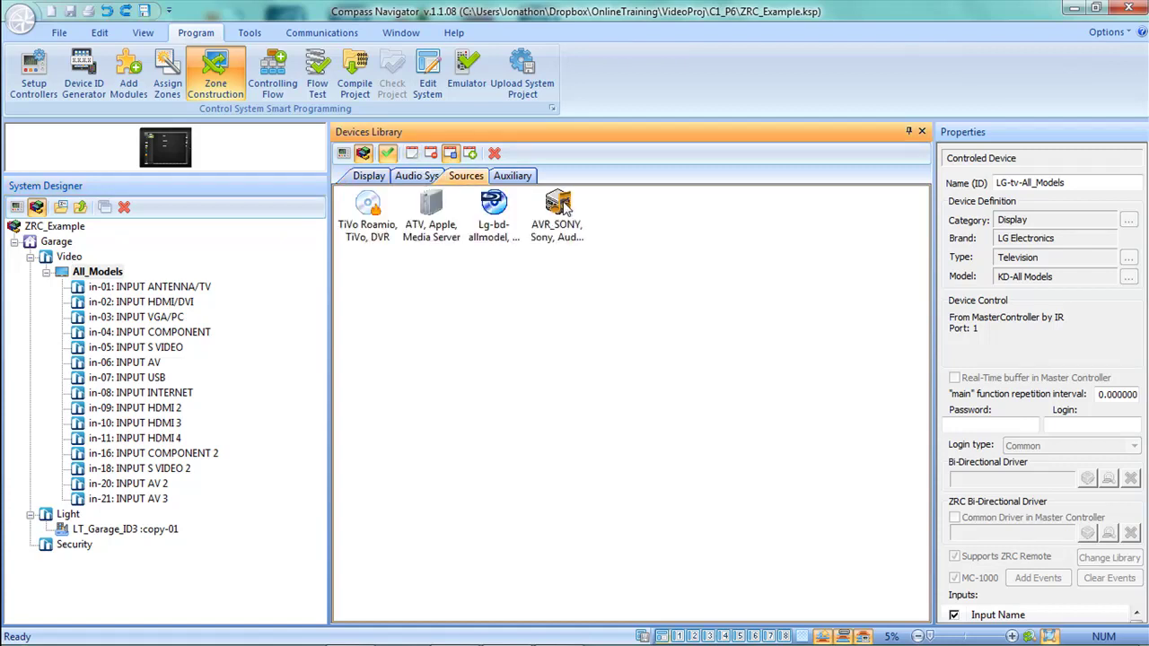
{"action": "left_click_drag", "start_coordinate": [564, 207], "coordinate": [136, 435]}
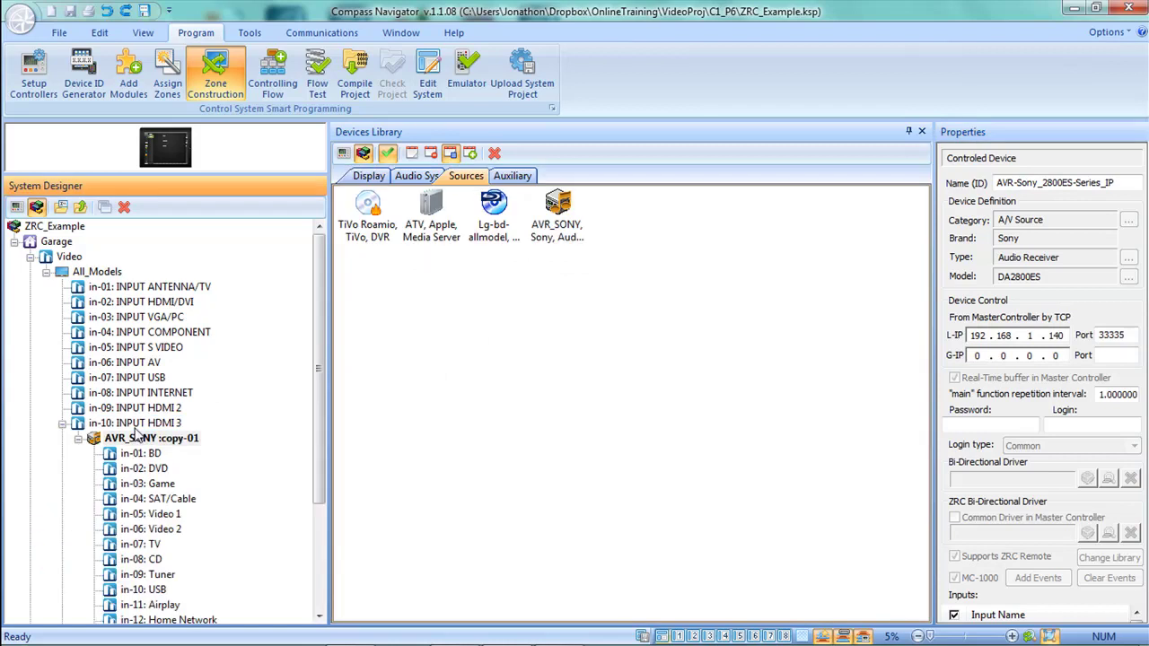
Step: Connect the LG Blu-ray to the receiver's BD input, the Apple TV to Game and the TiVo Roamio to SAT/Cable
{"action": "left_click", "coordinate": [492, 206]}
{"action": "left_click_drag", "start_coordinate": [410, 276], "coordinate": [148, 456]}
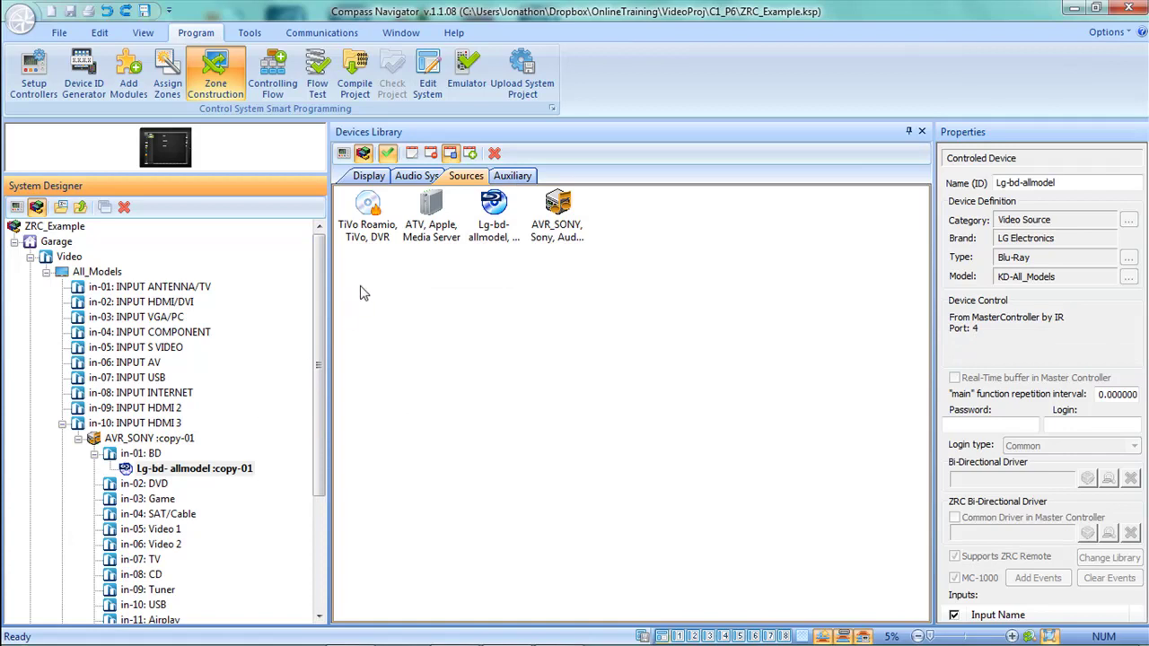
{"action": "left_click_drag", "start_coordinate": [424, 232], "coordinate": [144, 509]}
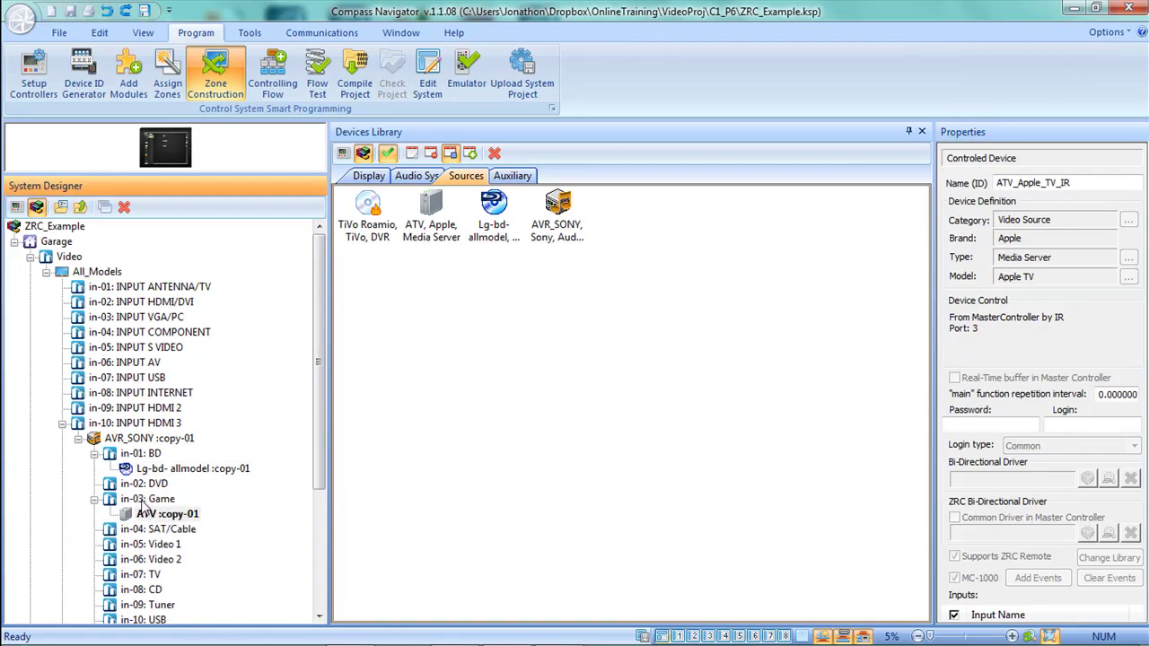
{"action": "left_click_drag", "start_coordinate": [369, 229], "coordinate": [205, 533]}
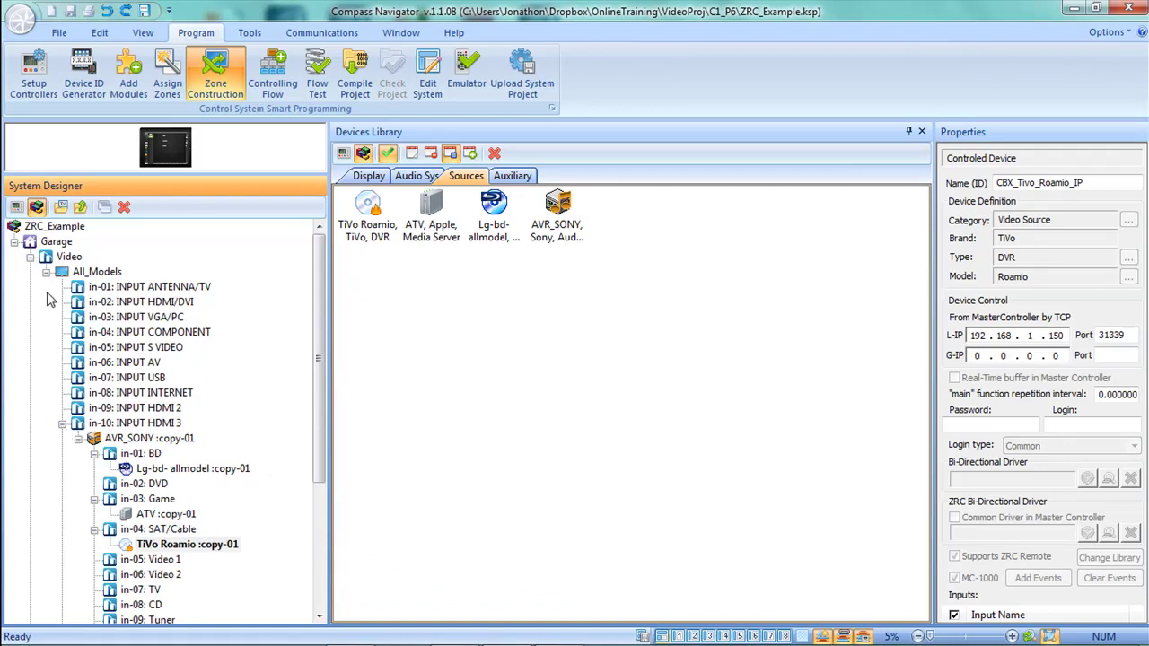
{"action": "left_click", "coordinate": [46, 272]}
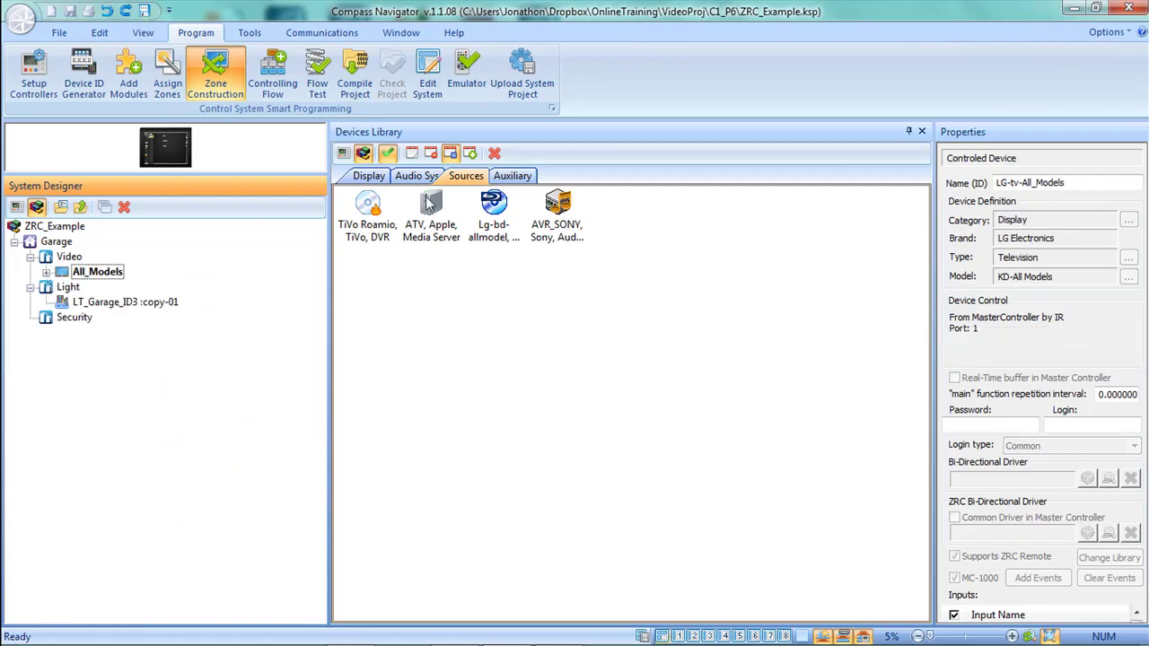
Step: Place the Honeywell VistaVP20 auxiliary device under the Garage zone's Security control
{"action": "left_click", "coordinate": [507, 177]}
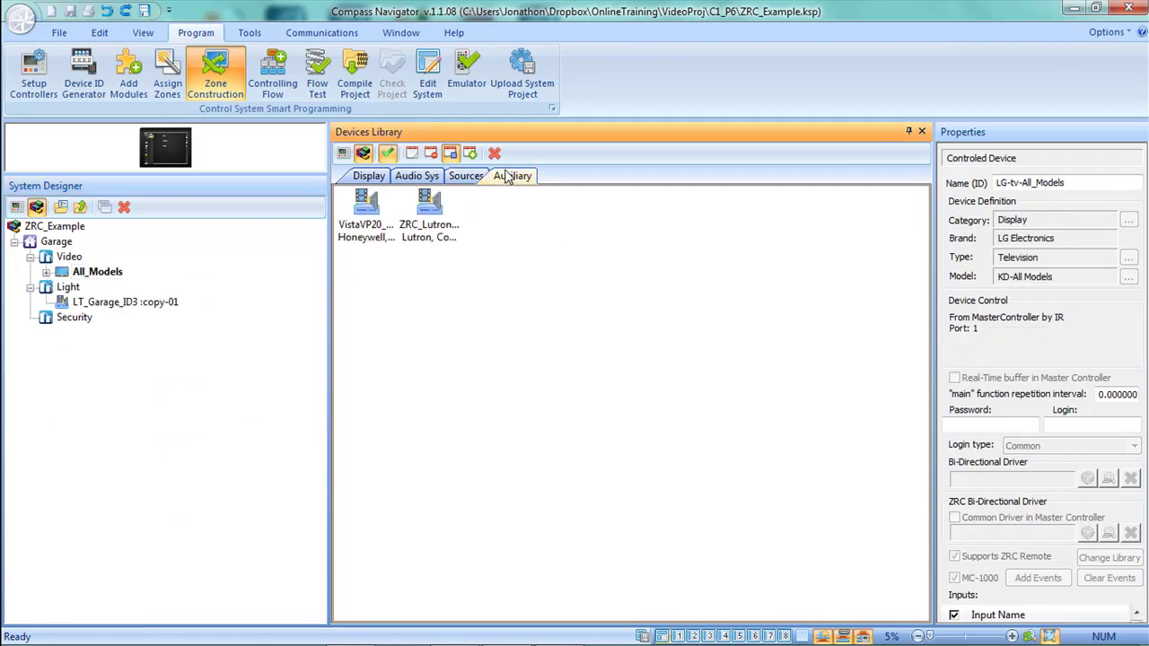
{"action": "left_click_drag", "start_coordinate": [368, 208], "coordinate": [85, 319]}
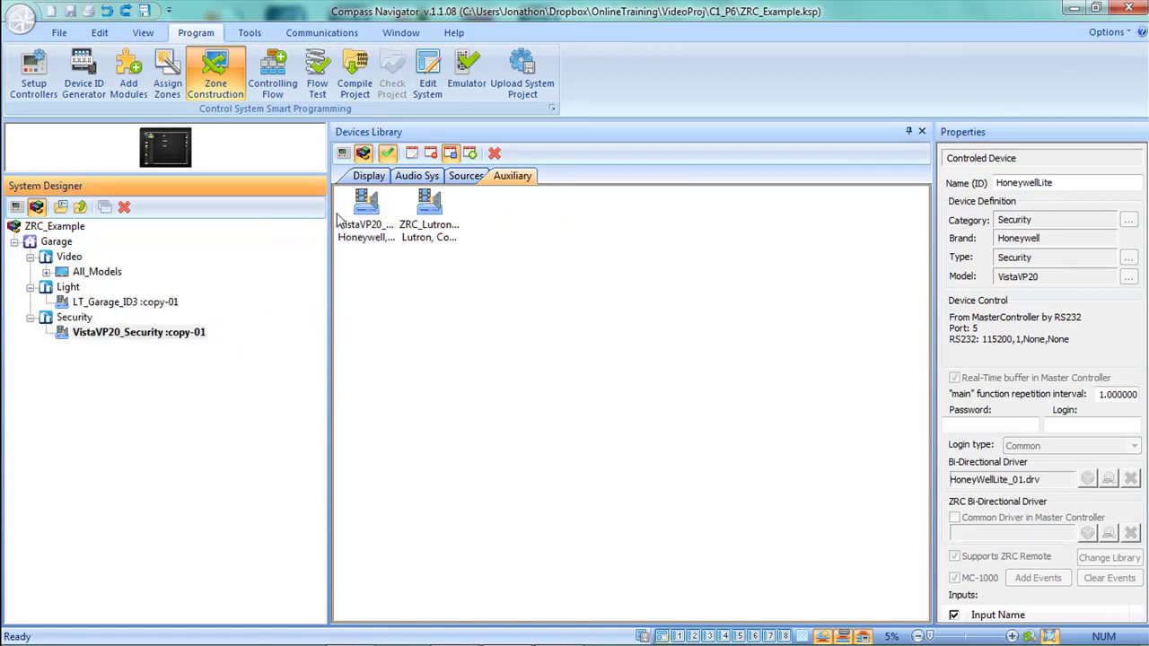
Step: Compare the properties of the ZRC Lutron auxiliary device with the LT_Garage_ID3 light module in the Garage zone
{"action": "left_click", "coordinate": [428, 208]}
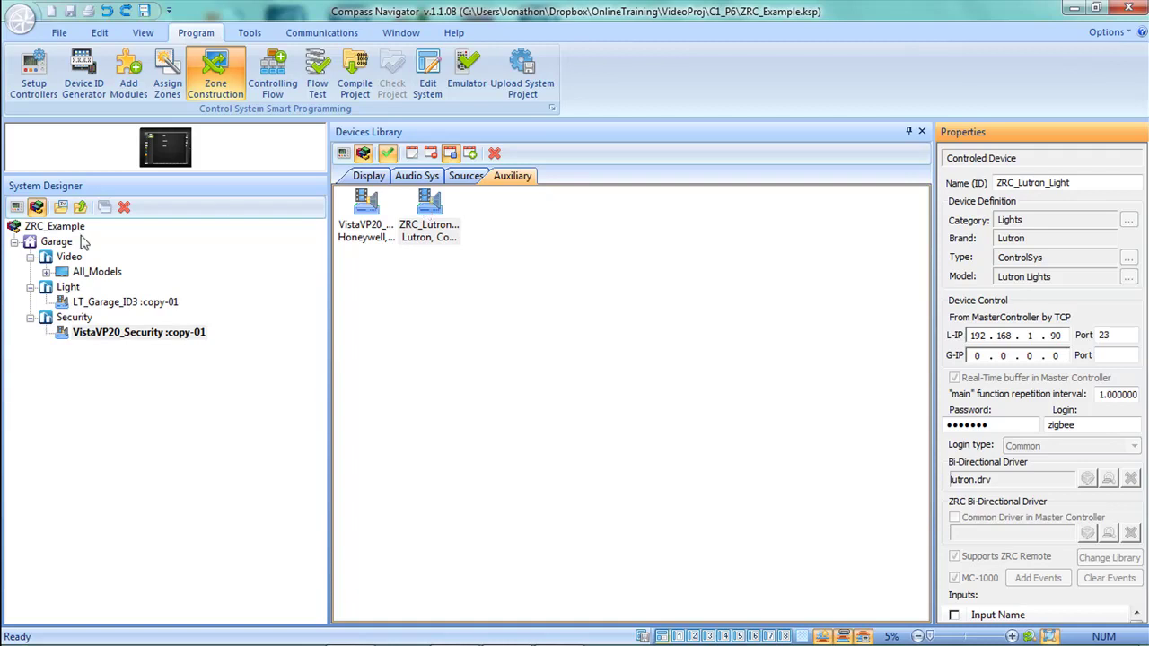
{"action": "left_click", "coordinate": [79, 305]}
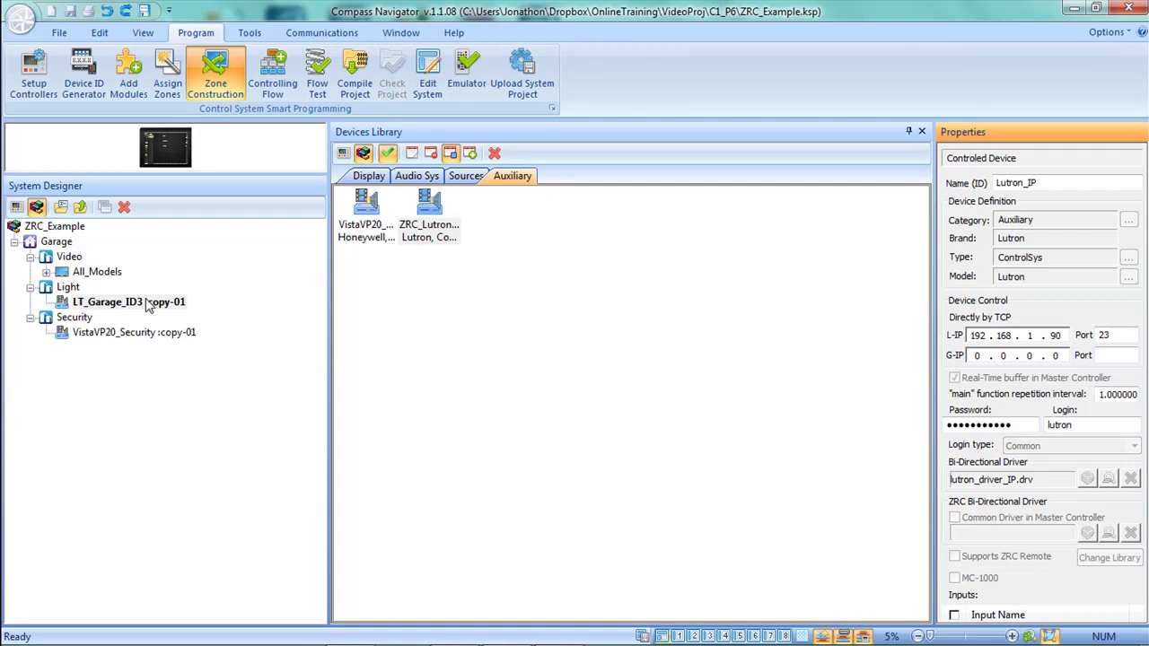
Step: In the controlling flow, place the iPad controller and the Lutron_IP system directly under the ZRC_Example project
{"action": "left_click", "coordinate": [261, 93]}
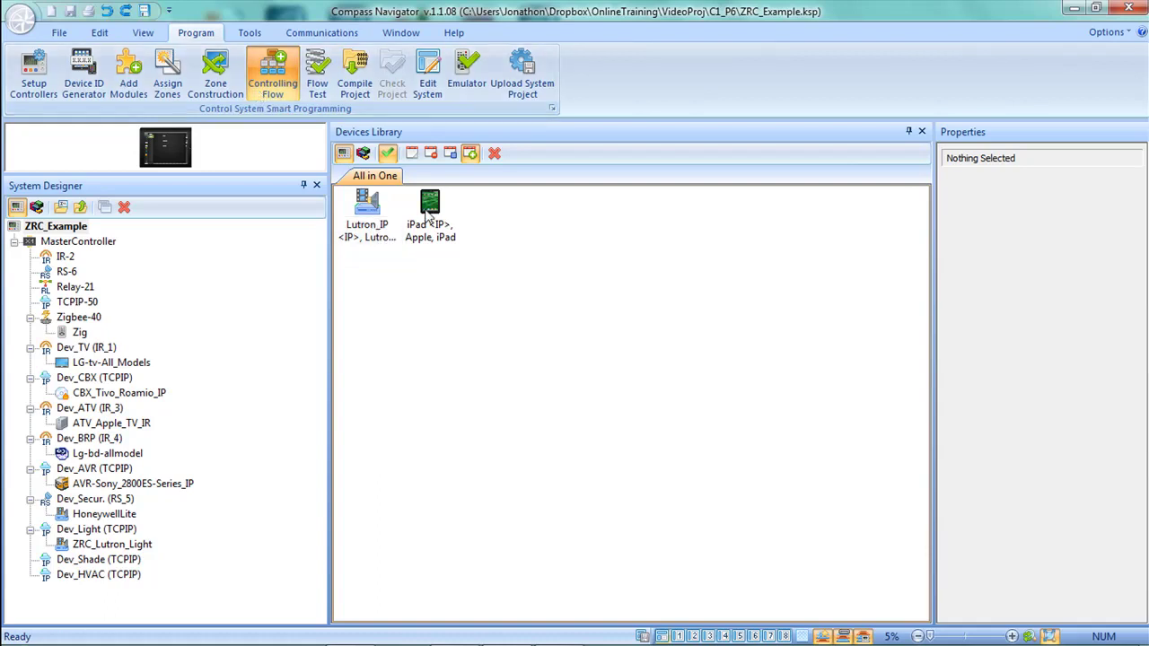
{"action": "left_click_drag", "start_coordinate": [429, 208], "coordinate": [71, 231]}
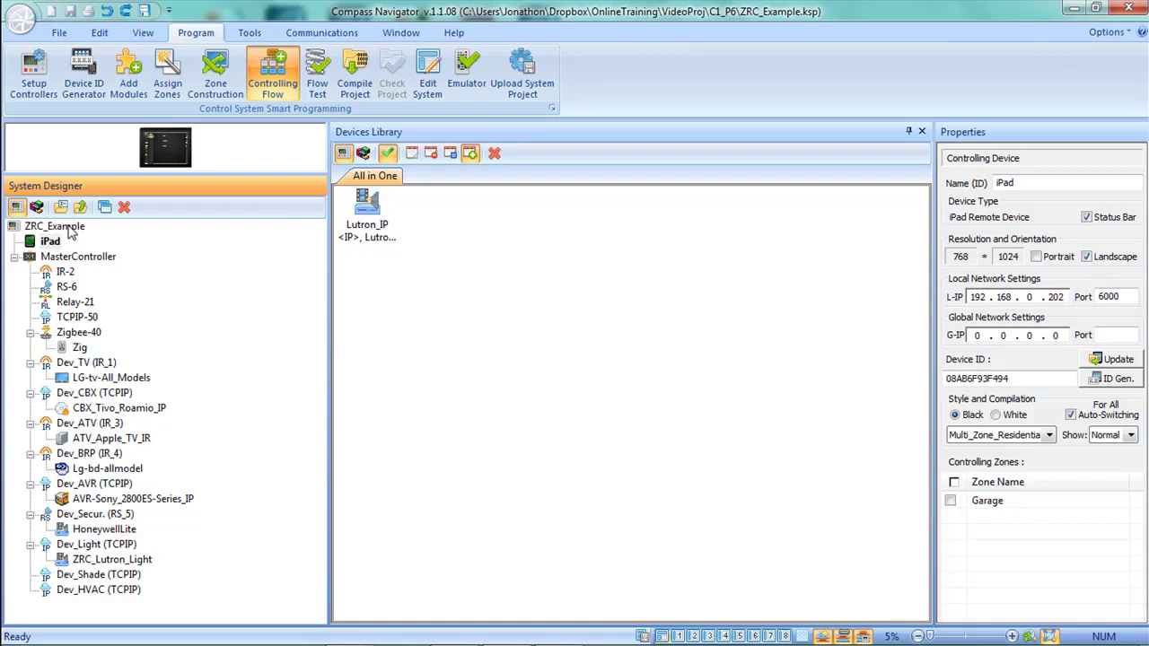
{"action": "left_click", "coordinate": [364, 206]}
{"action": "left_click_drag", "start_coordinate": [363, 208], "coordinate": [79, 237]}
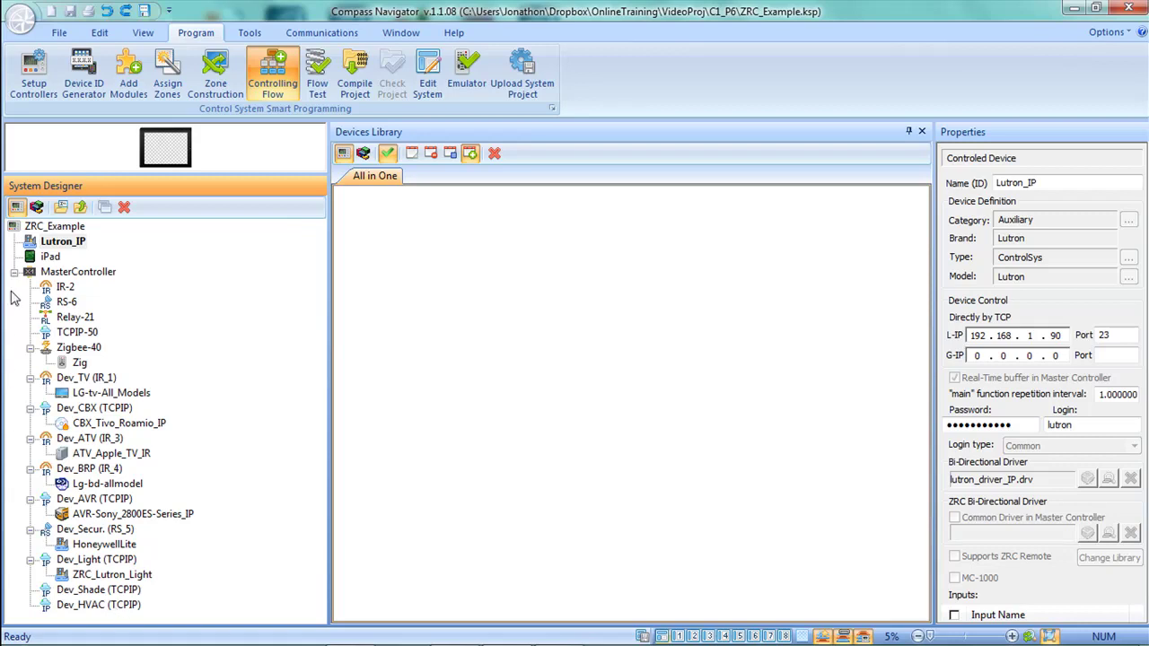
Step: Review the properties of the iPad and Lutron_IP, and examine the ATV_Apple_TV_IR commands in the flow test
{"action": "left_click", "coordinate": [52, 256]}
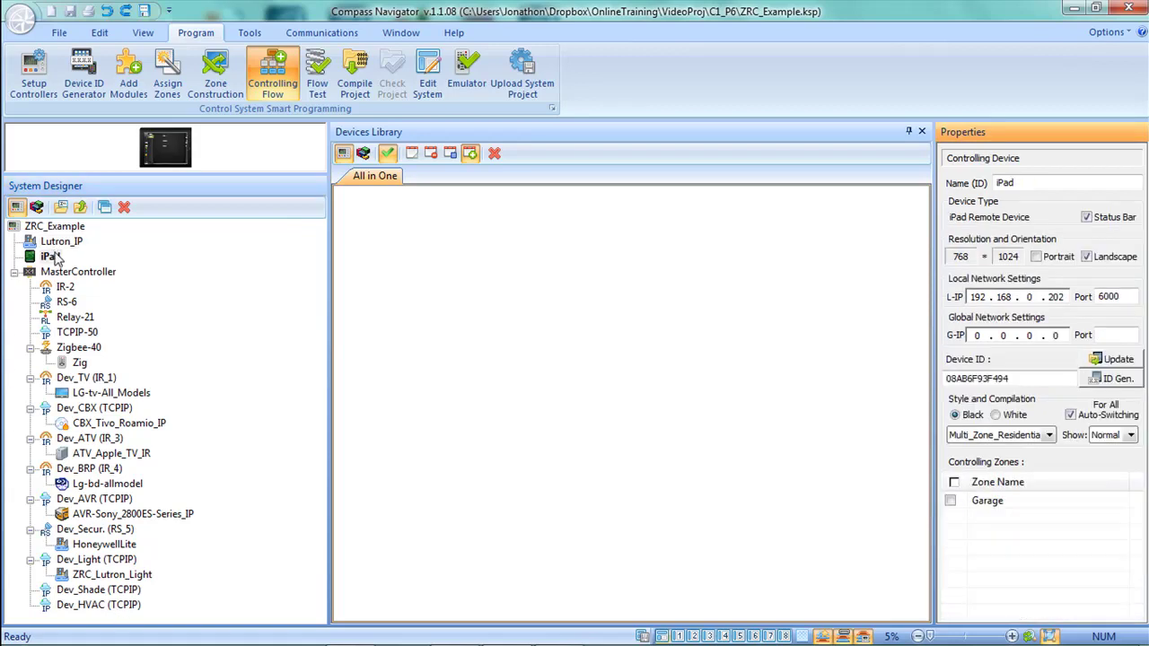
{"action": "left_click", "coordinate": [53, 243]}
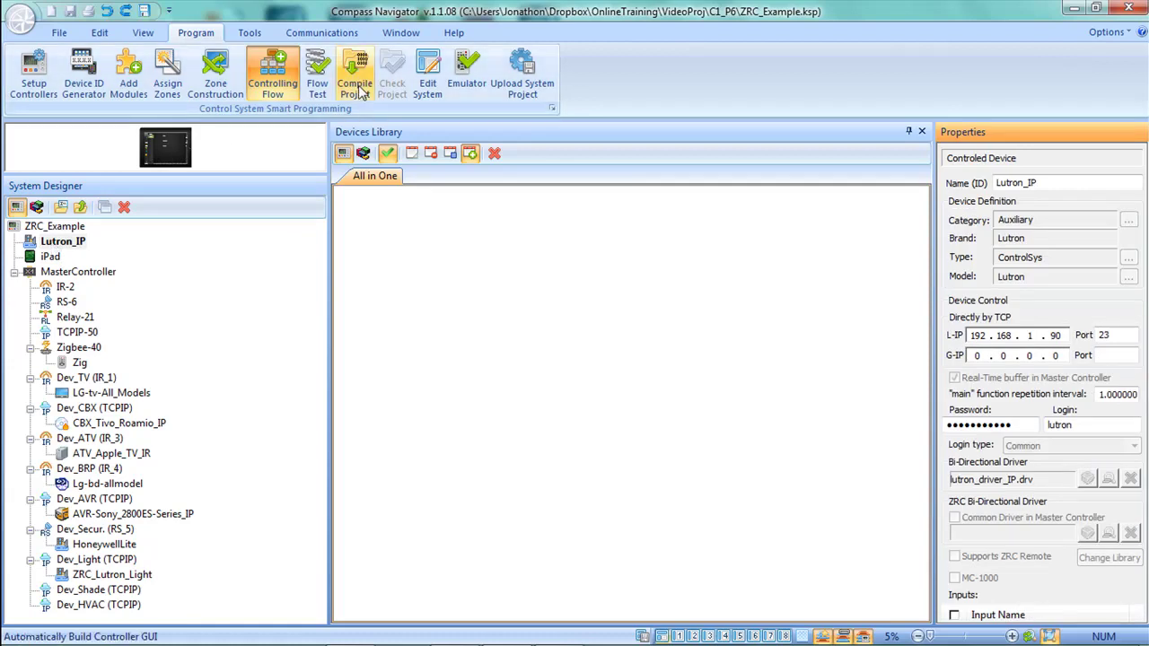
{"action": "left_click", "coordinate": [324, 86]}
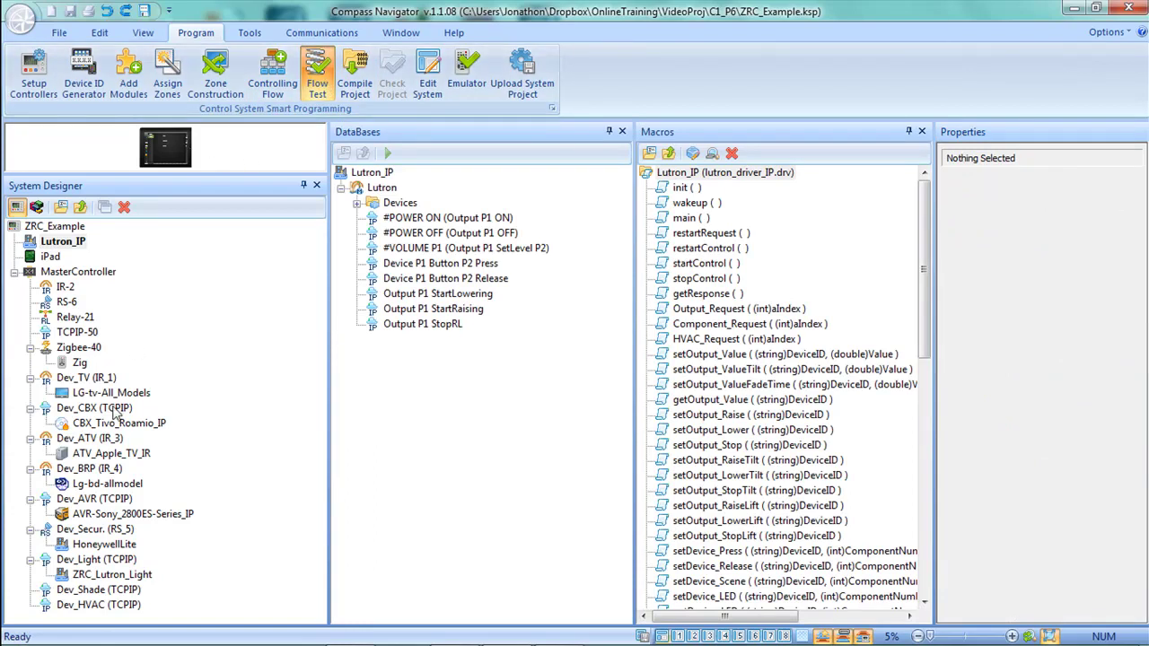
{"action": "left_click", "coordinate": [104, 455]}
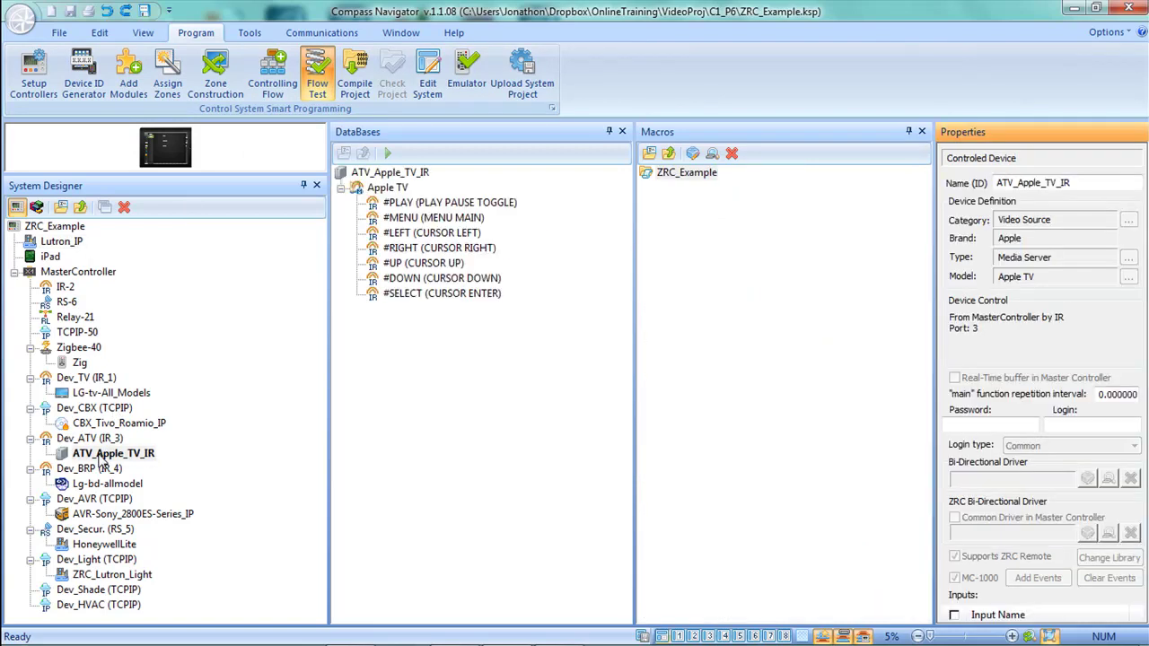
Step: Compile the ZRC_Example project, saving it first
{"action": "left_click", "coordinate": [359, 90]}
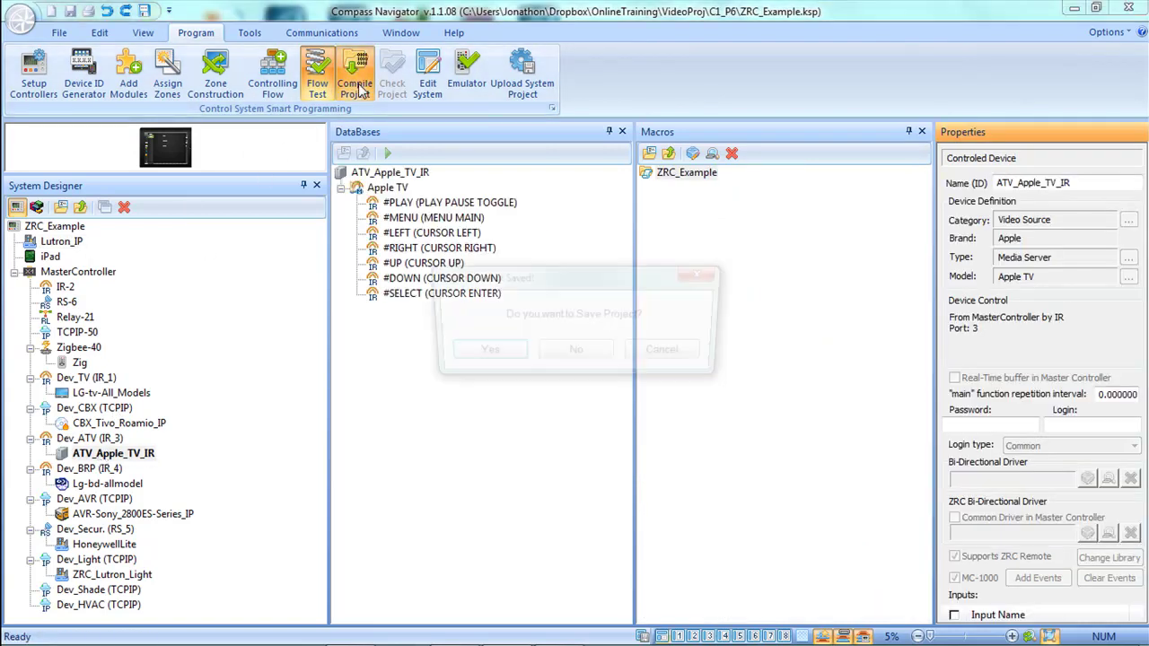
{"action": "left_click", "coordinate": [482, 355]}
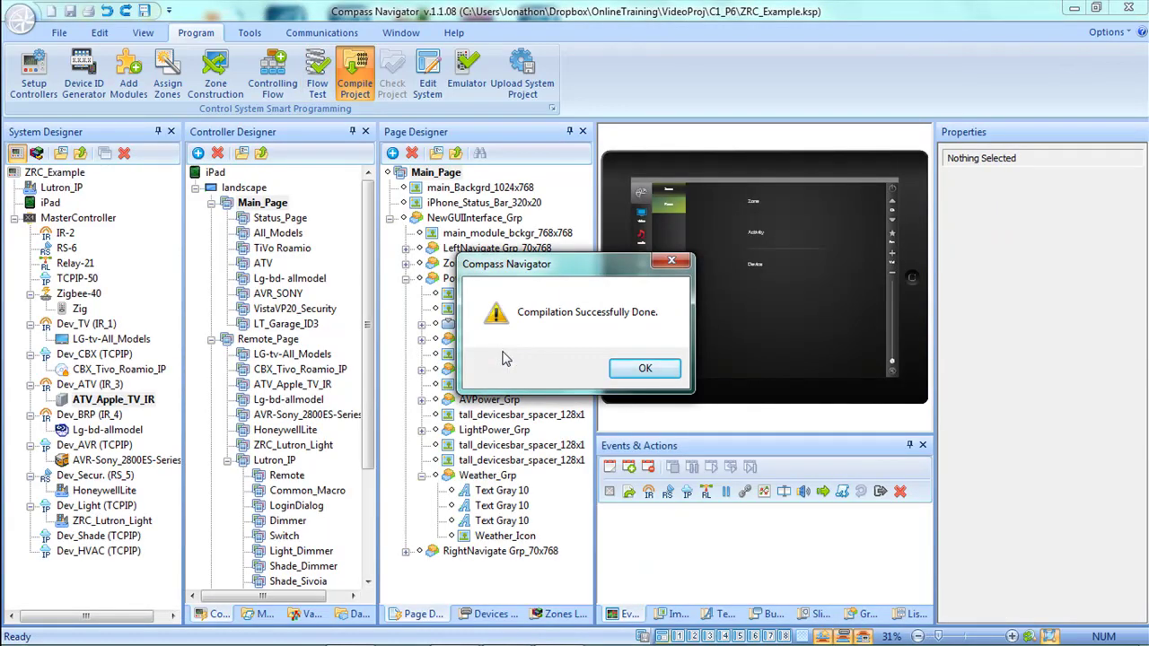
{"action": "key", "text": "Return"}
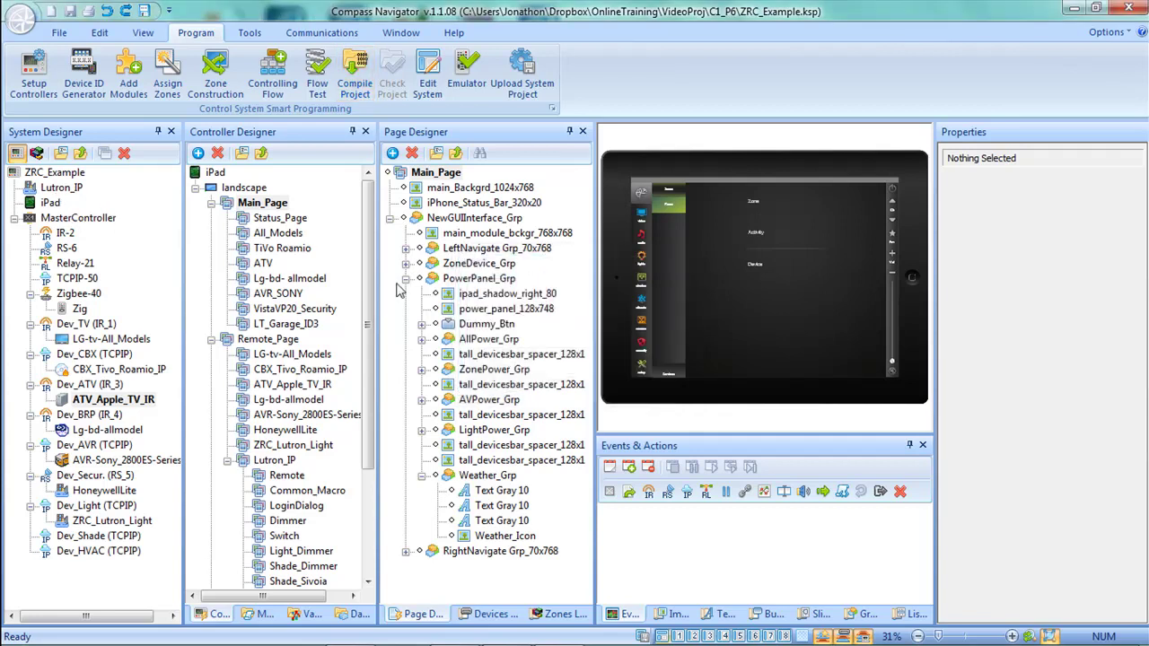
Step: Examine the Zig remote's layout and the IR command assigned to btn_Left on the iPad's ATV page
{"action": "left_click", "coordinate": [420, 96]}
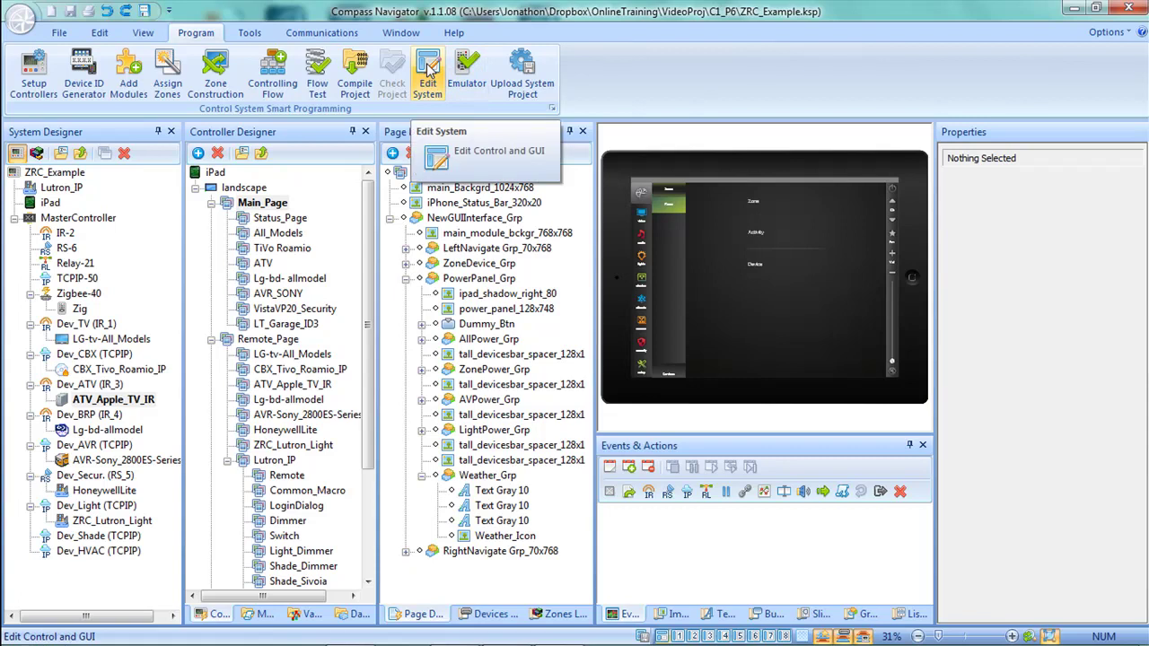
{"action": "left_click", "coordinate": [82, 308]}
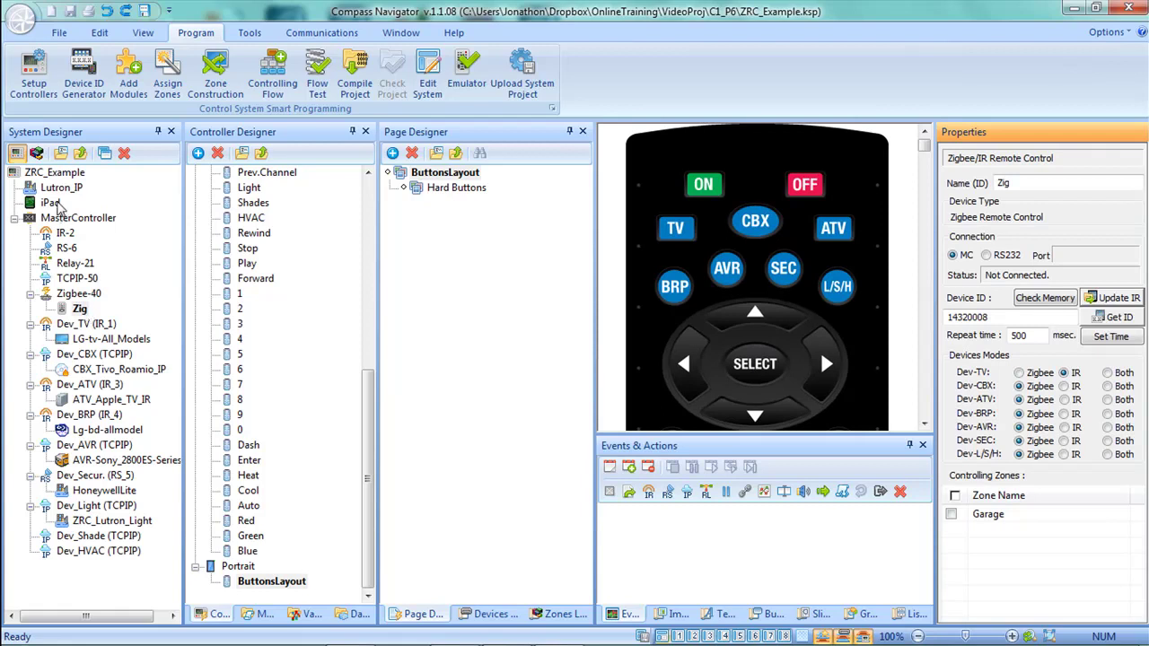
{"action": "left_click", "coordinate": [61, 206]}
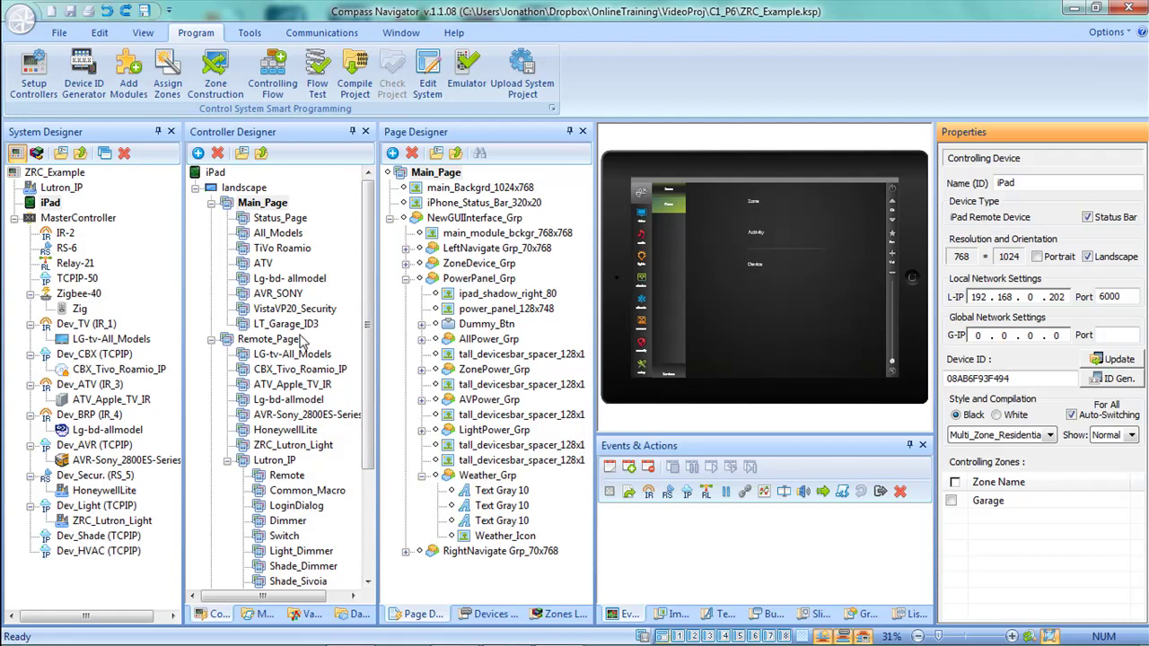
{"action": "left_click", "coordinate": [263, 264]}
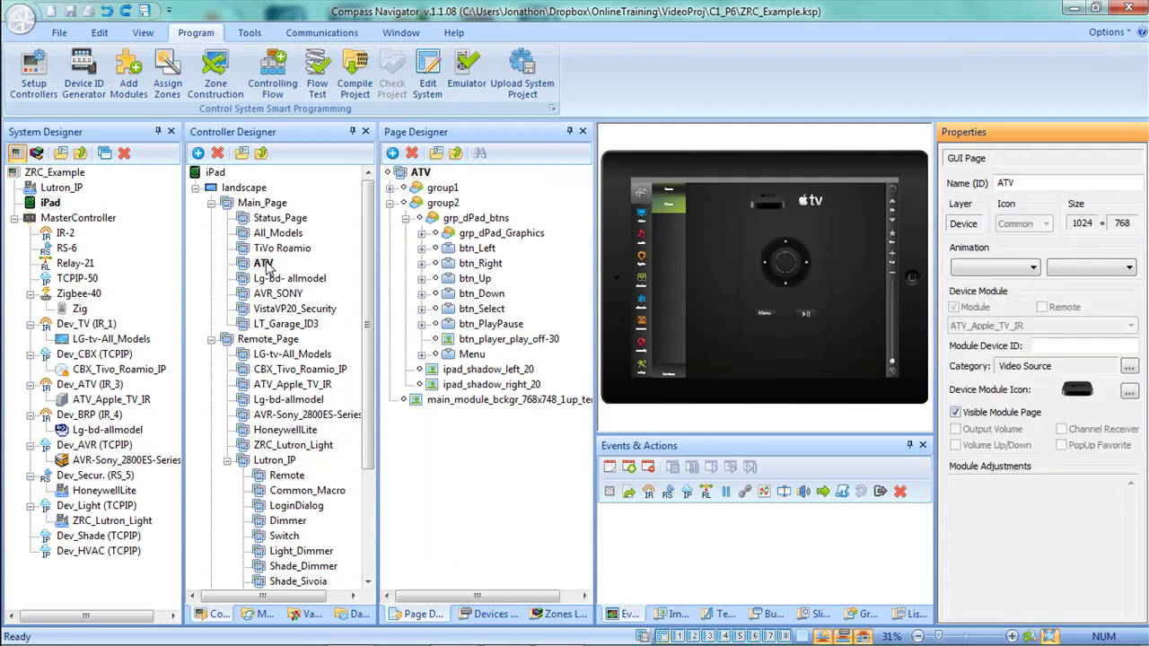
{"action": "left_click", "coordinate": [489, 250]}
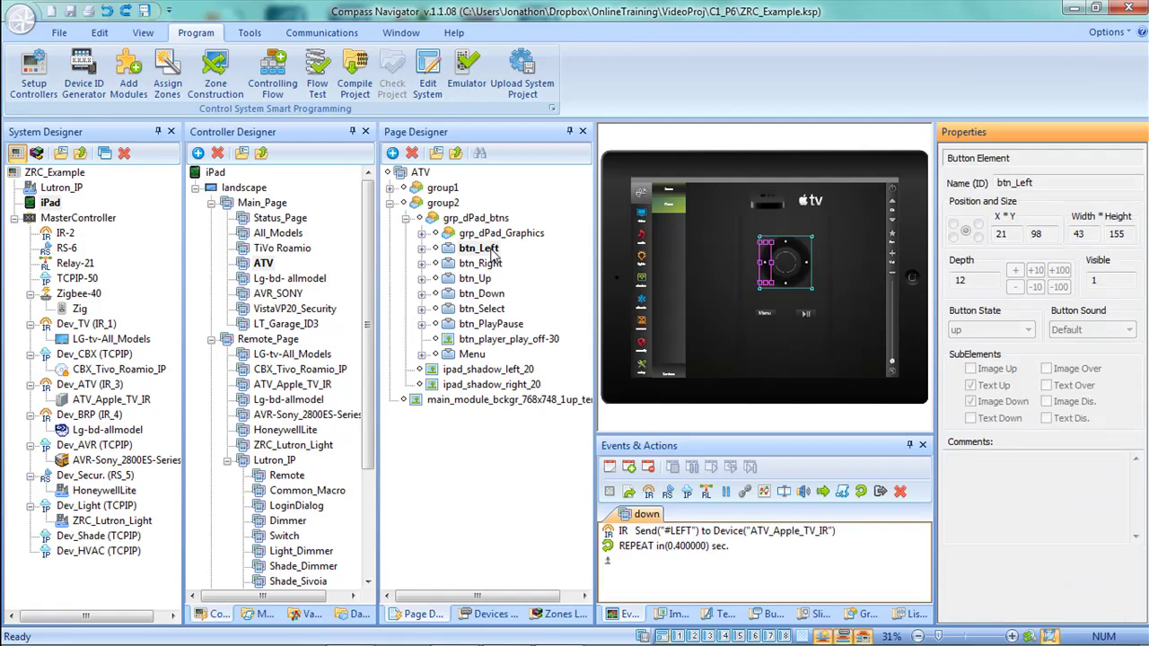
{"action": "left_click", "coordinate": [718, 533]}
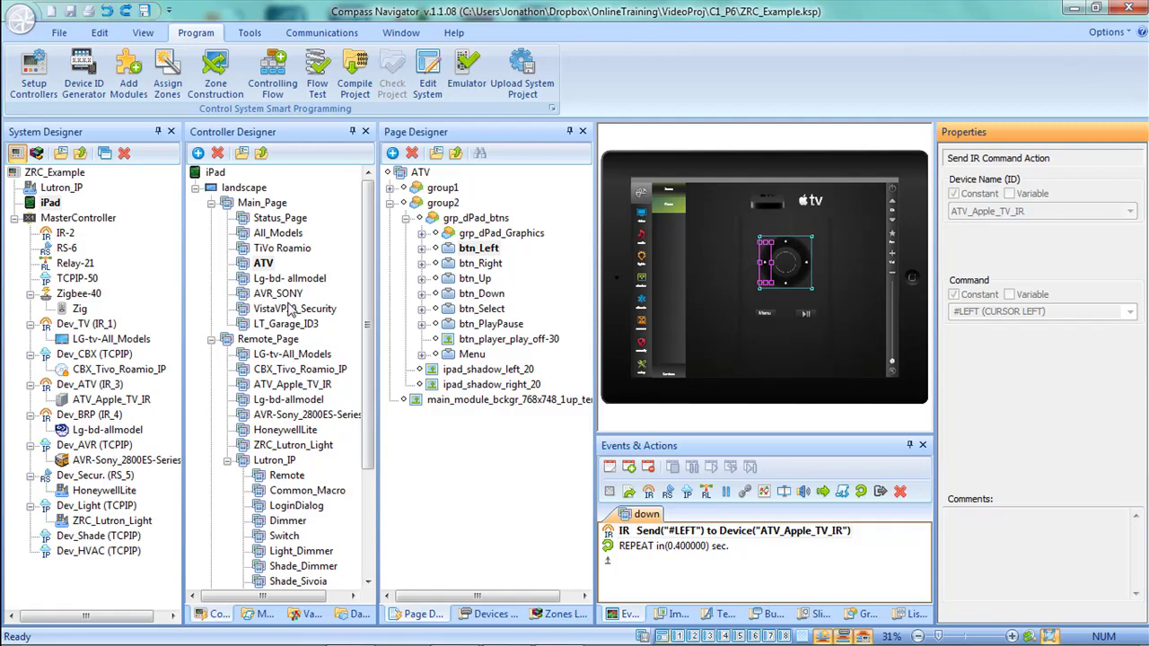
Step: Look through the iPad's device pages under Main_Page, from Status_Page to LT_Garage_ID3, and check the iPad's Device ID
{"action": "left_click", "coordinate": [211, 204]}
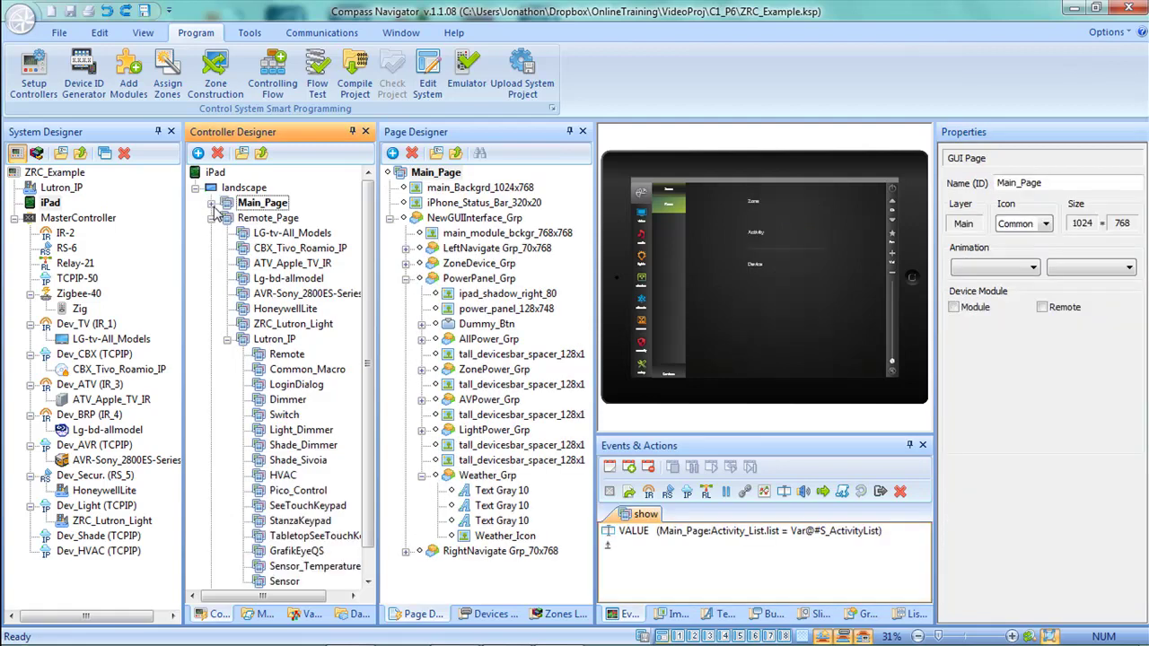
{"action": "left_click", "coordinate": [212, 206]}
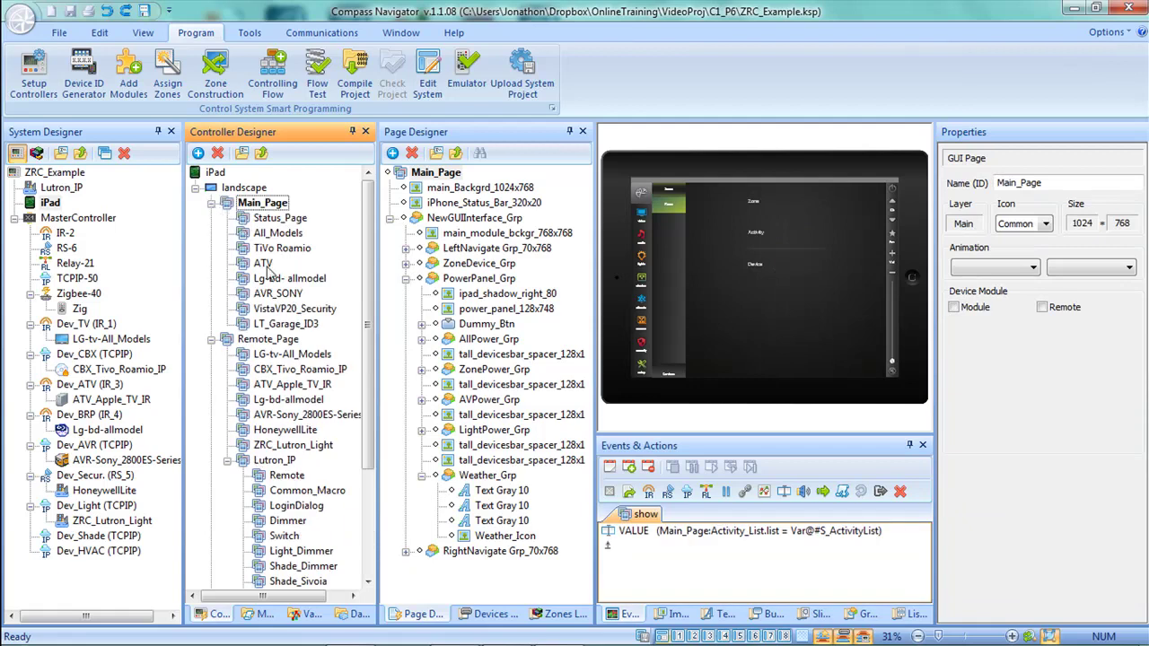
{"action": "left_click", "coordinate": [270, 219]}
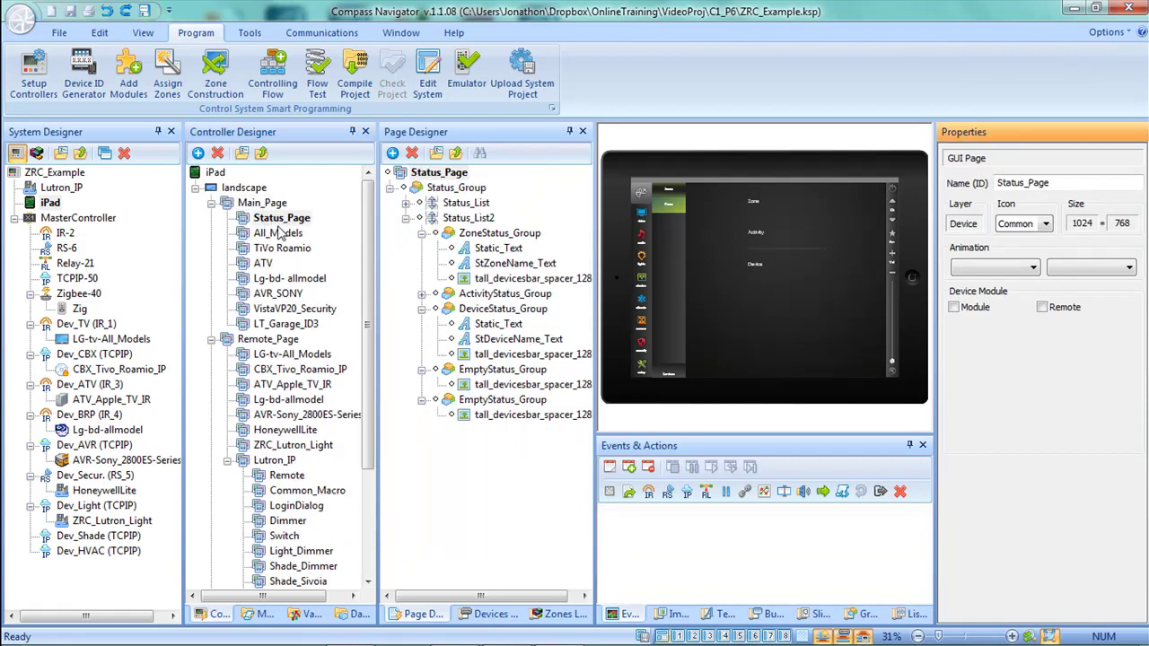
{"action": "left_click", "coordinate": [280, 233]}
{"action": "left_click", "coordinate": [283, 248]}
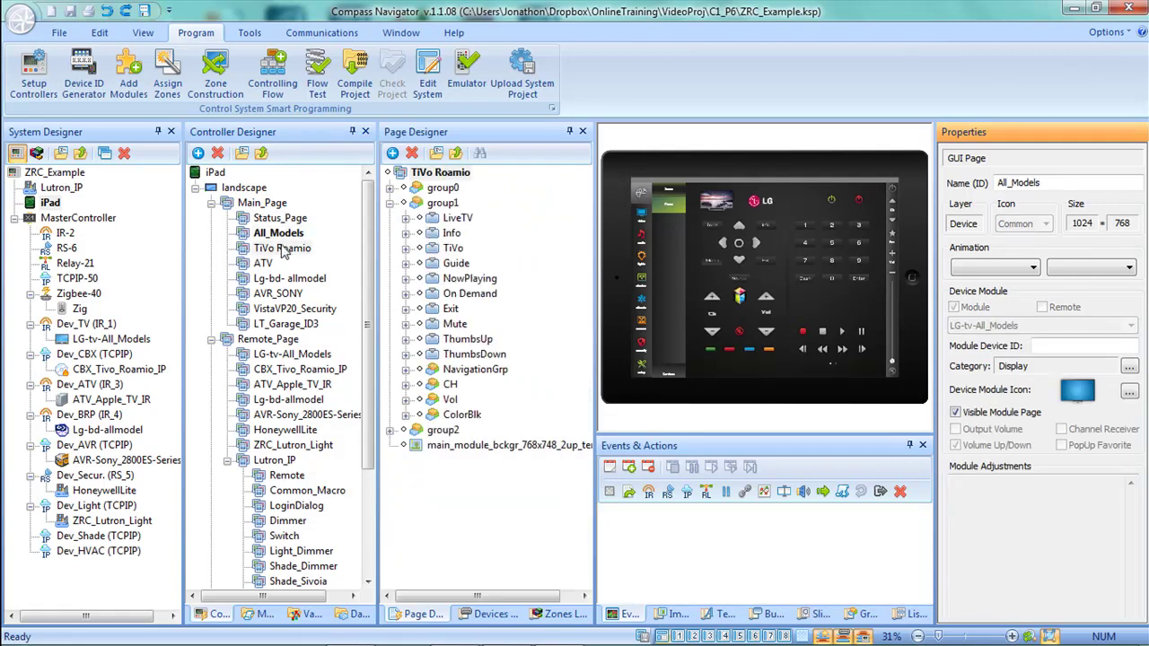
{"action": "left_click", "coordinate": [280, 265]}
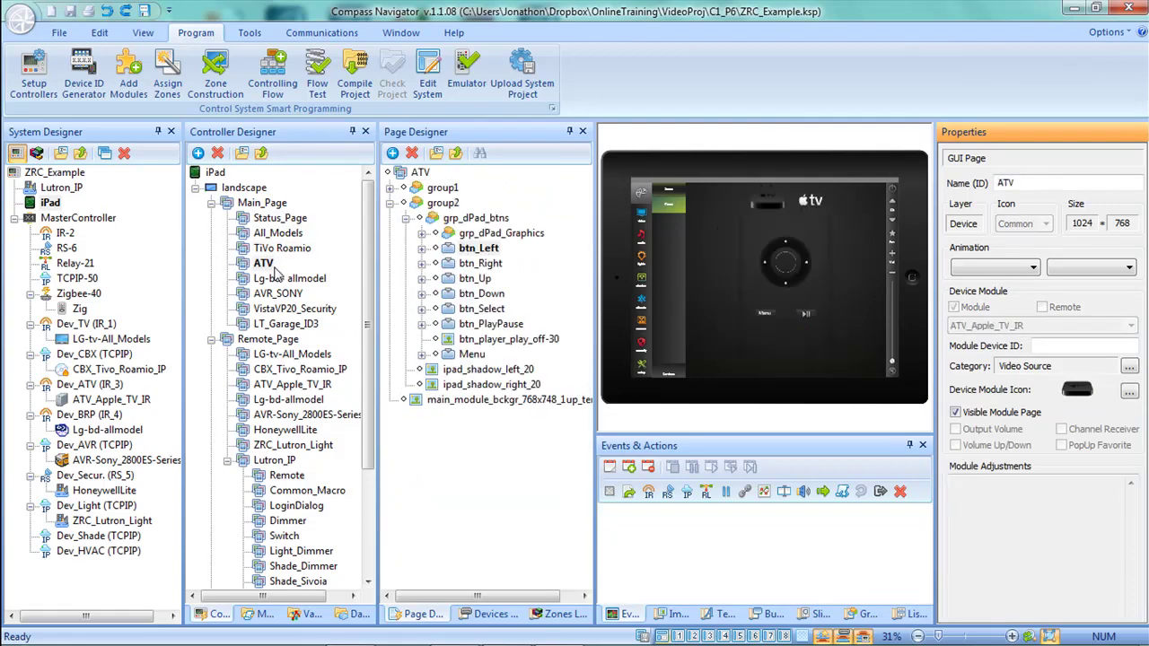
{"action": "left_click", "coordinate": [280, 278]}
{"action": "left_click", "coordinate": [280, 295]}
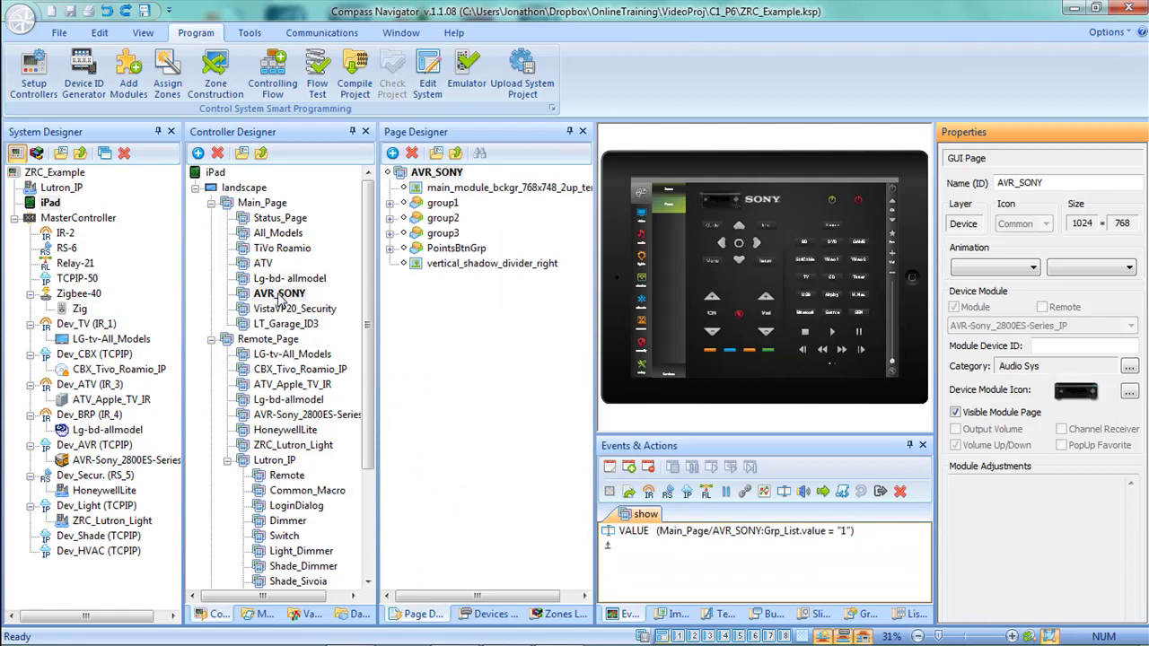
{"action": "left_click", "coordinate": [285, 309]}
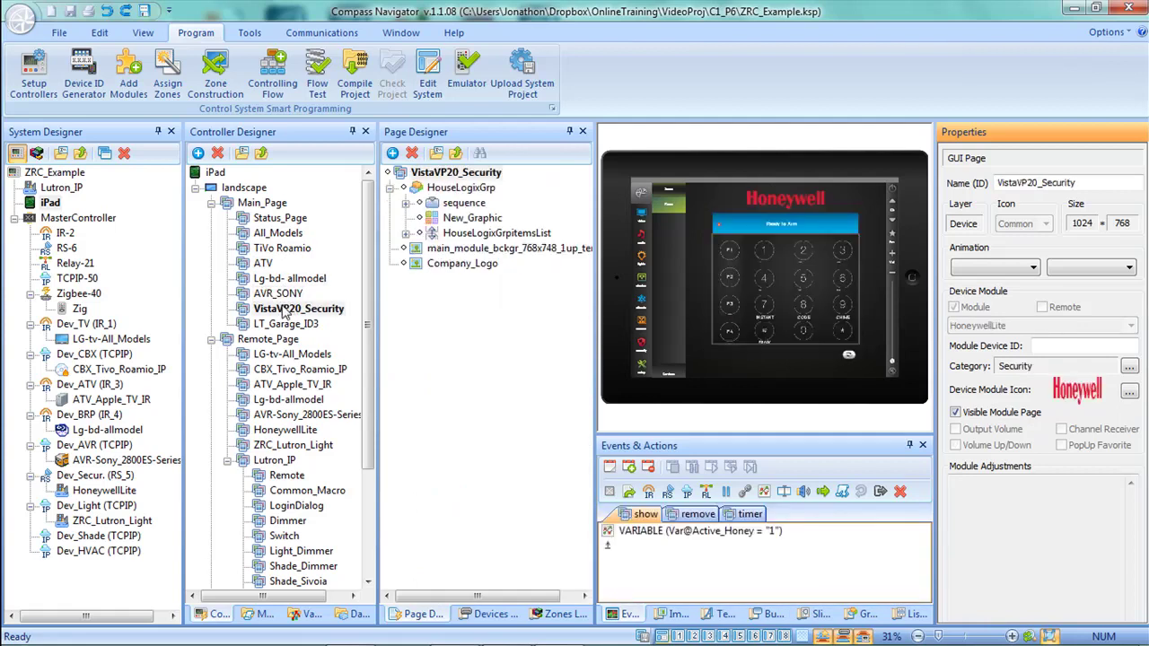
{"action": "left_click", "coordinate": [289, 328]}
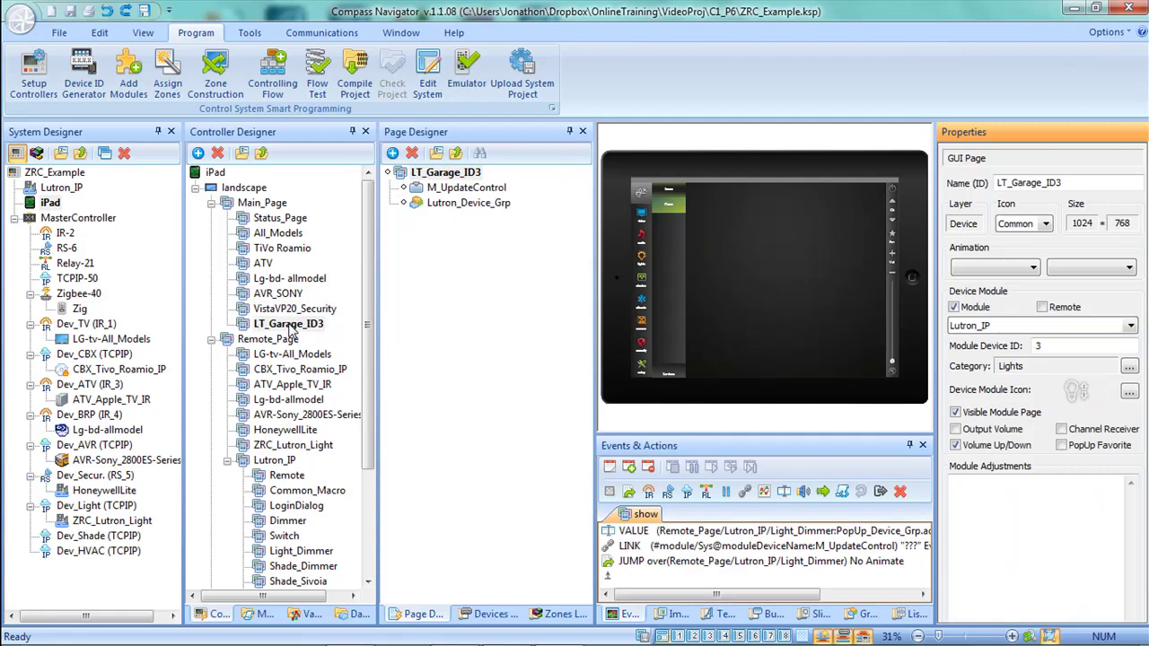
{"action": "left_click", "coordinate": [283, 309]}
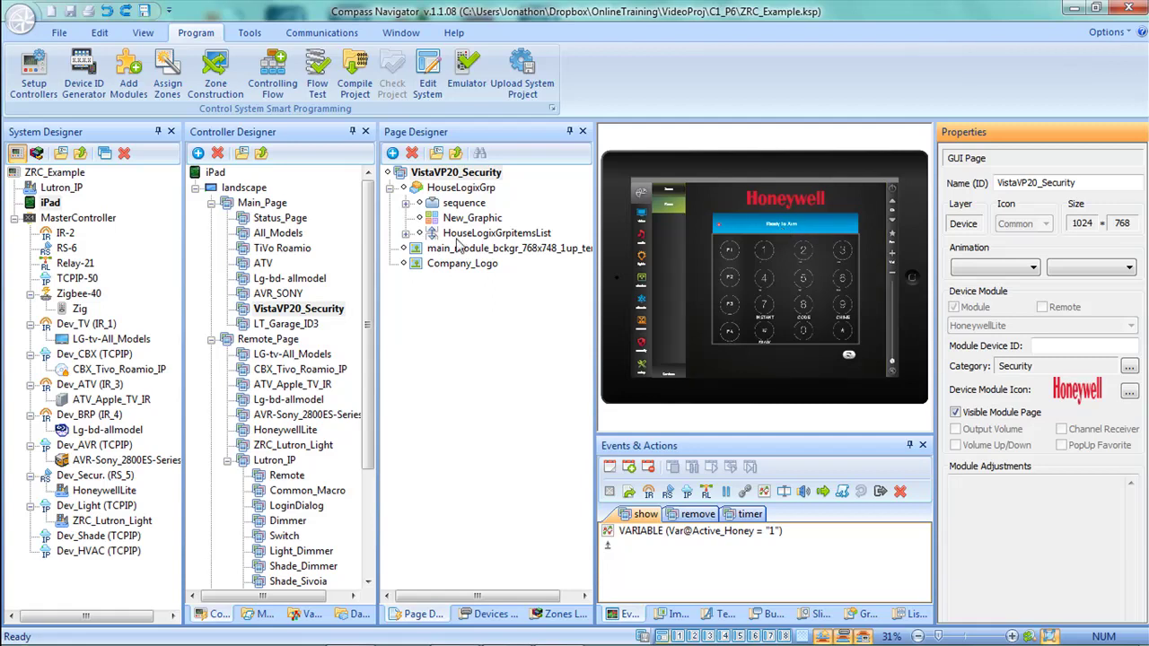
{"action": "left_click", "coordinate": [49, 203]}
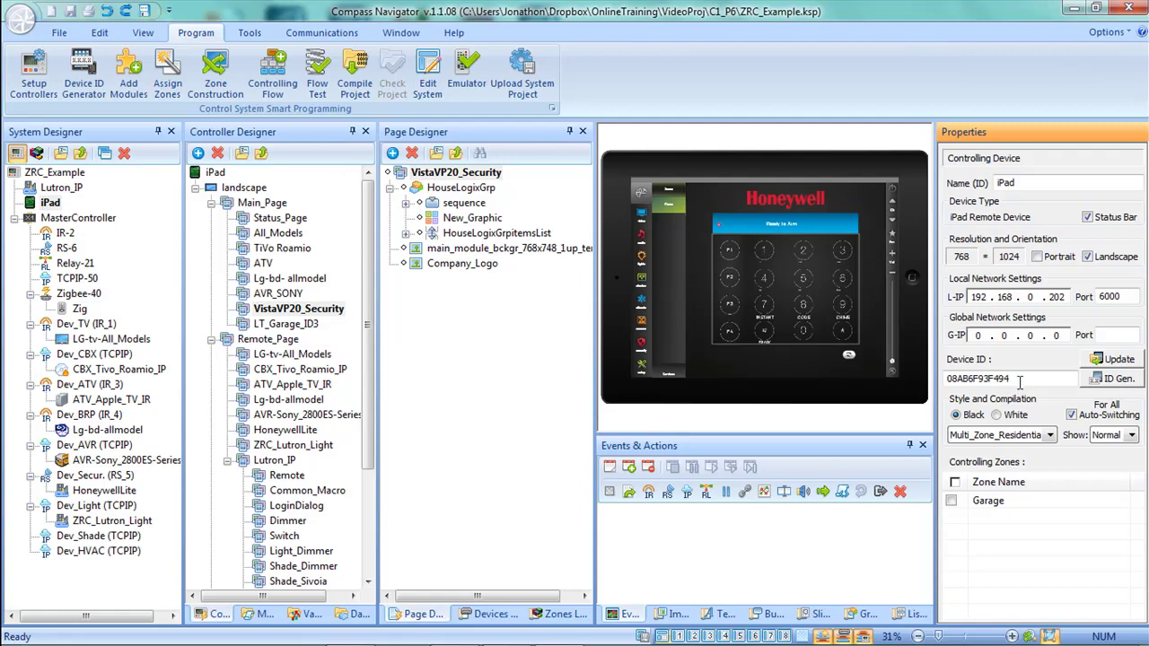
{"action": "left_click_drag", "start_coordinate": [1020, 380], "coordinate": [942, 382]}
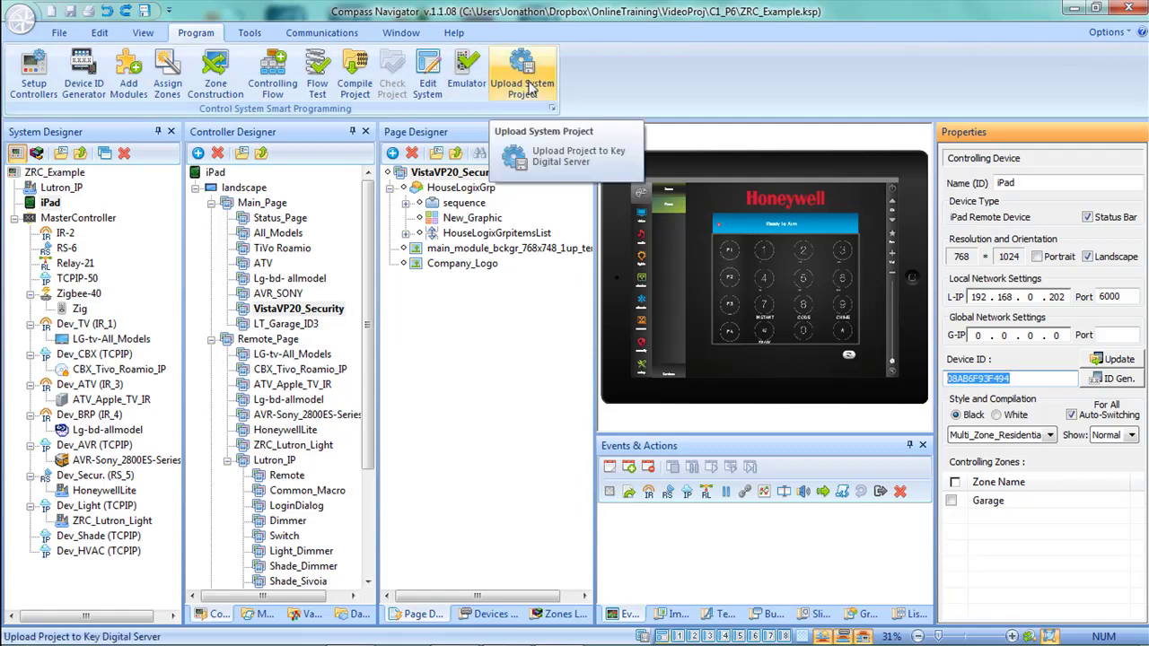
Step: Save the ZRC_Example project and upload it to the Key Digital Server
{"action": "left_click", "coordinate": [529, 87]}
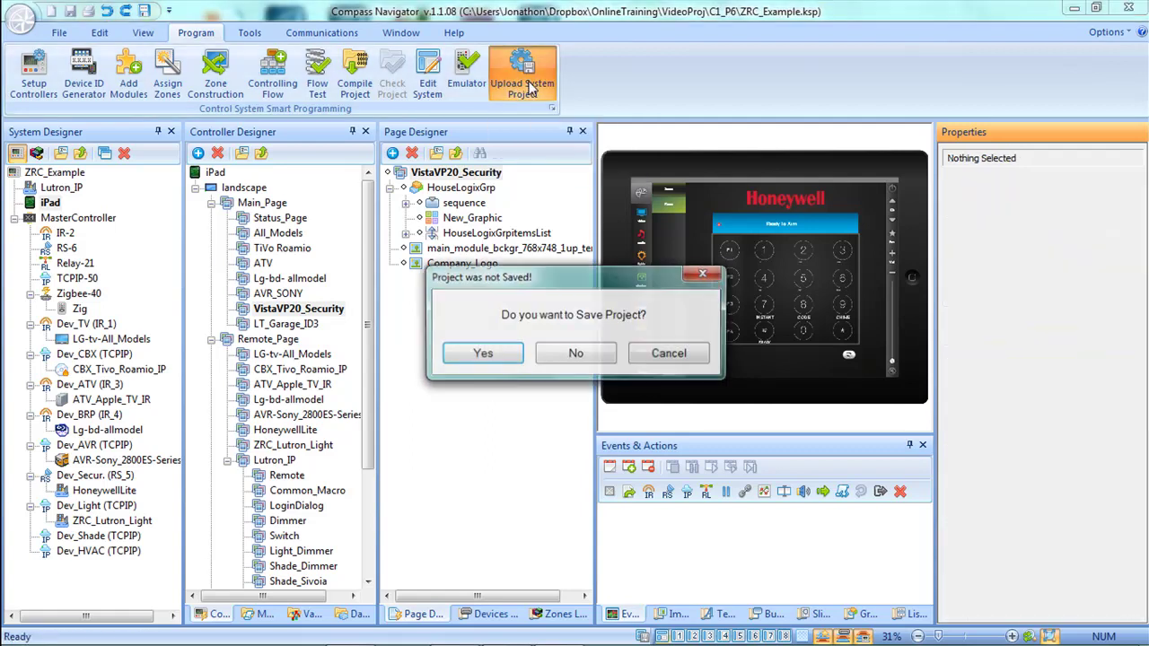
{"action": "left_click", "coordinate": [482, 354]}
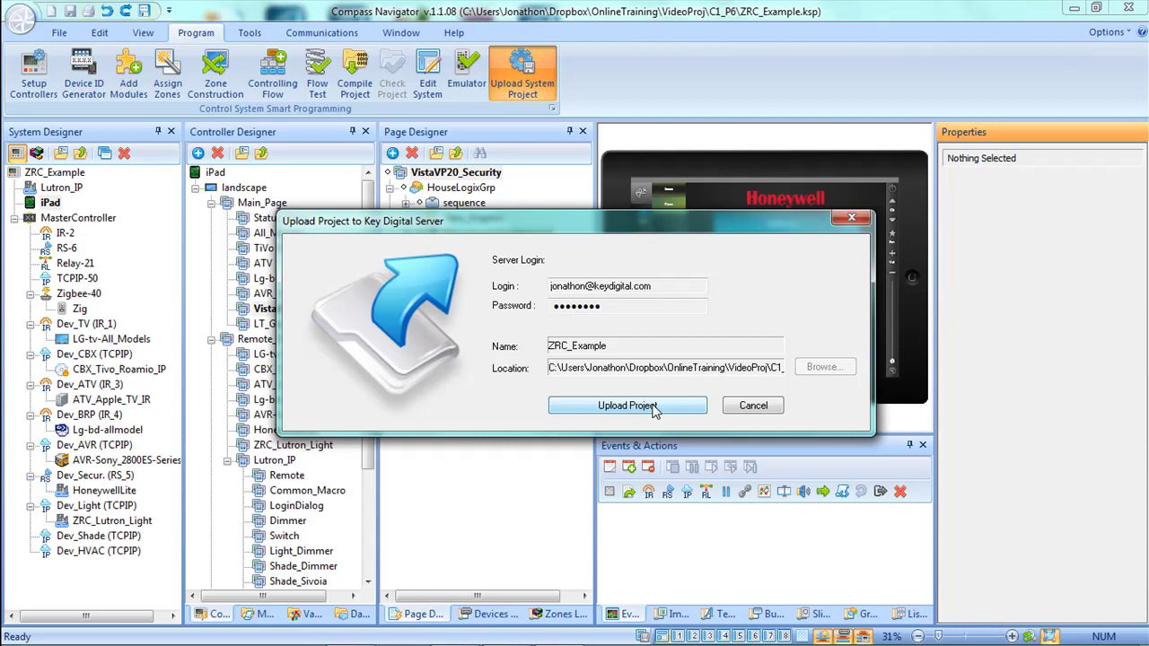
{"action": "left_click", "coordinate": [654, 408]}
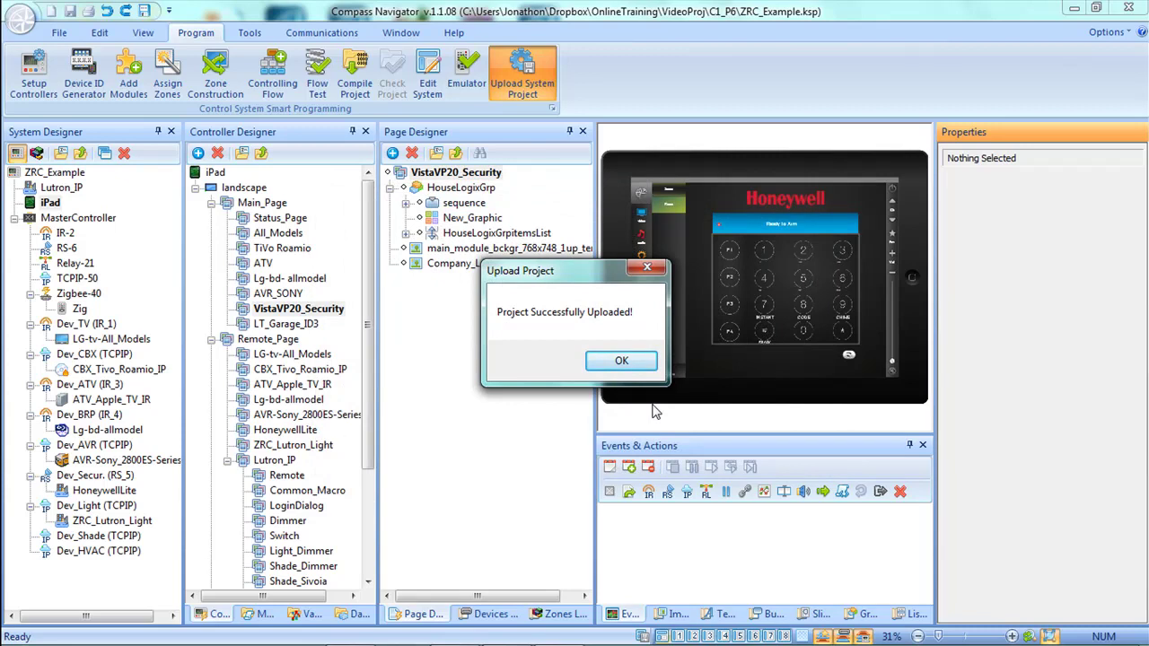
{"action": "key", "text": "Return"}
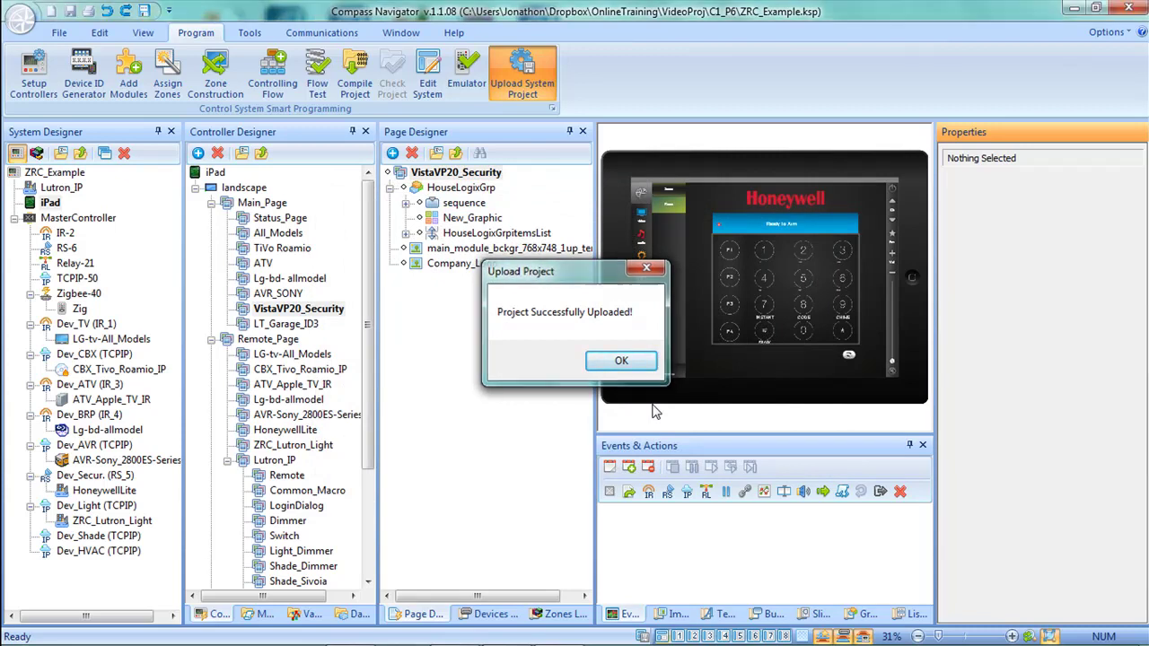